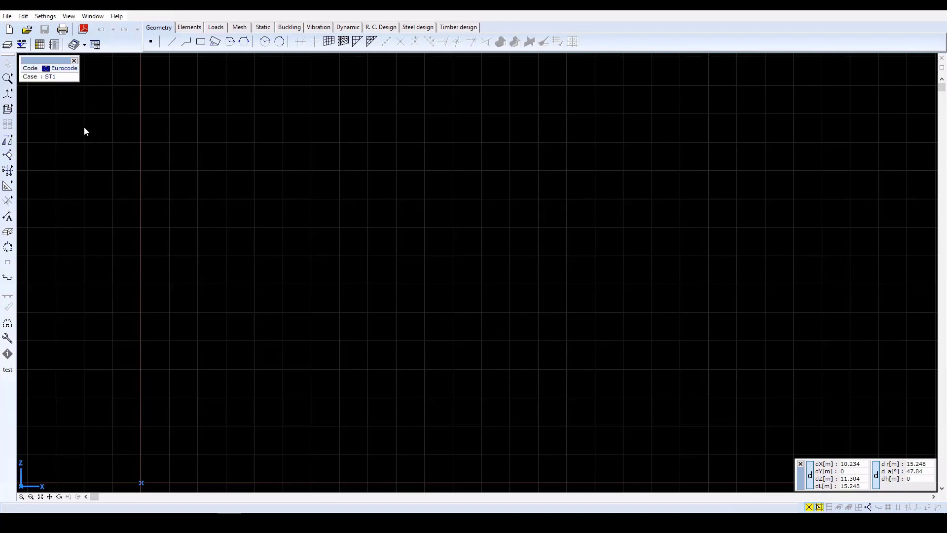
Step: Create a new model named Slab using Eurocode and EU units
left_click(9, 32)
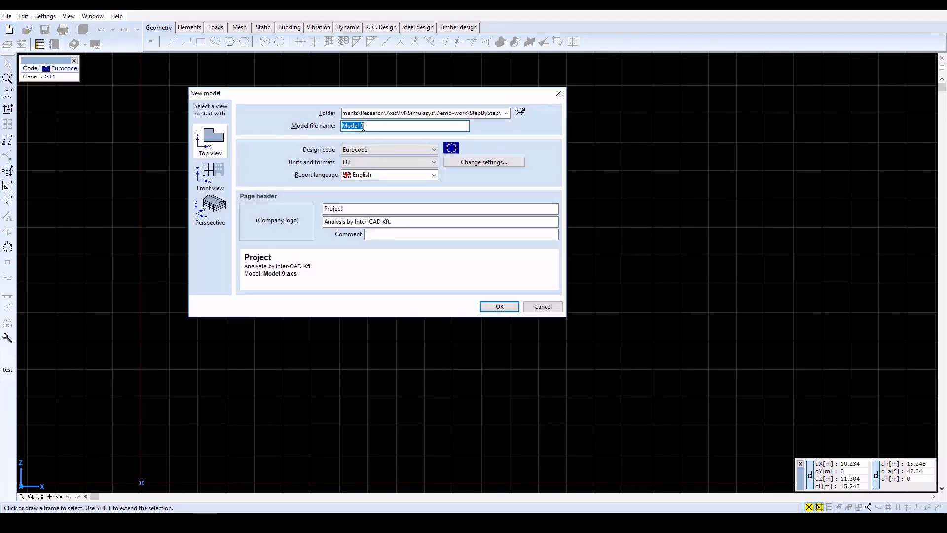
key("BackSpace")
type("Slab")
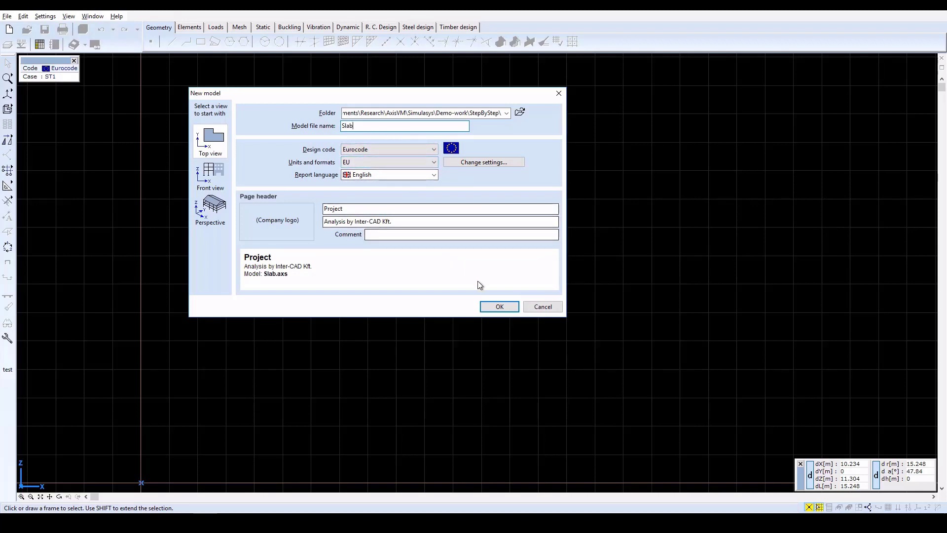
left_click(498, 307)
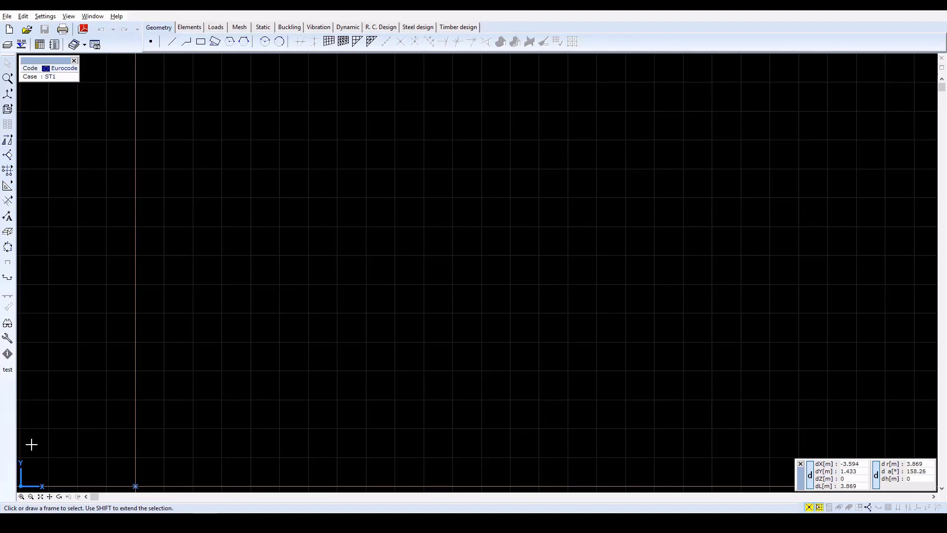
Step: Start drawing a slab directly, assigning C25/30 concrete from the Eurocode material library
left_click(191, 28)
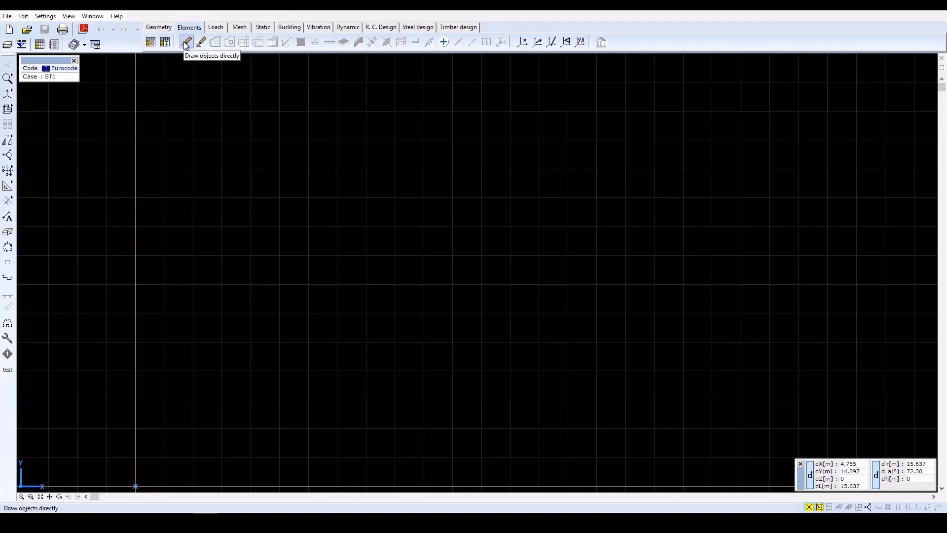
left_click(185, 43)
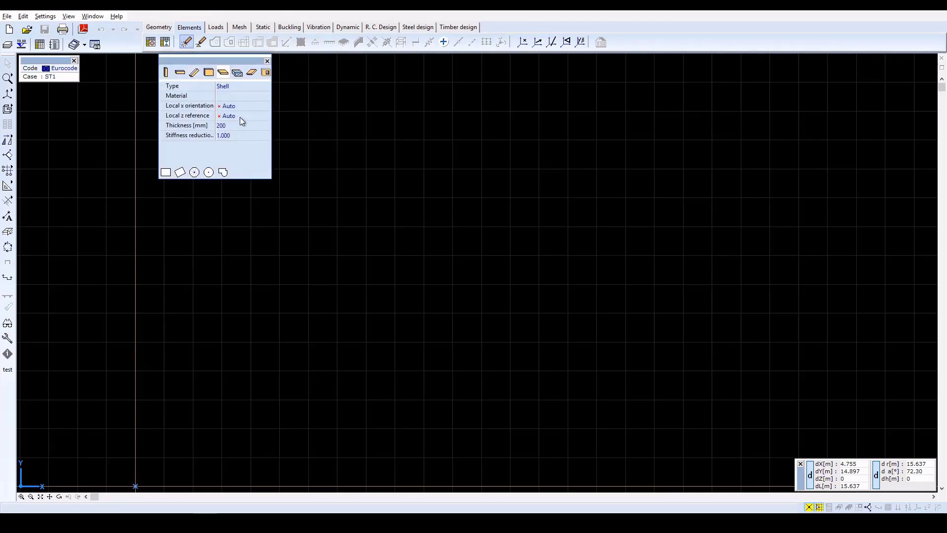
left_click(224, 74)
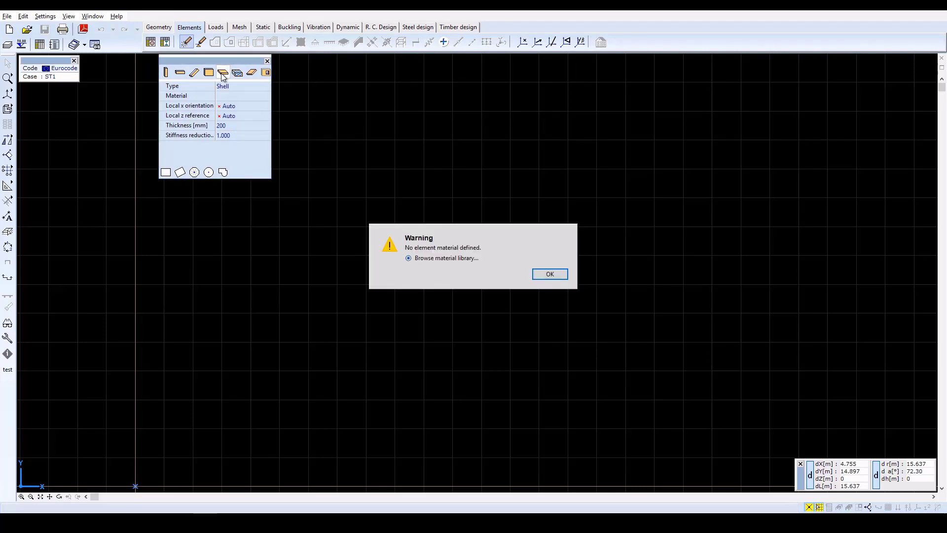
left_click(550, 275)
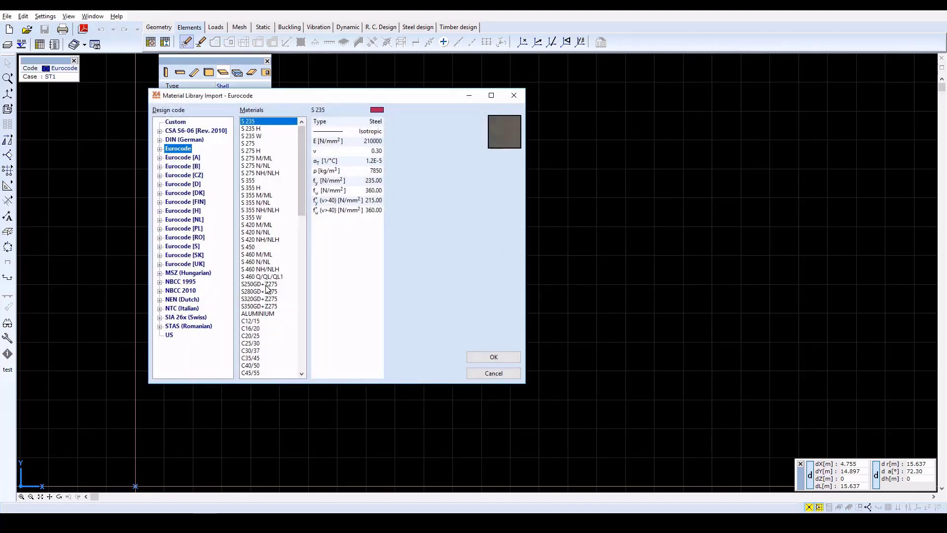
left_click(257, 344)
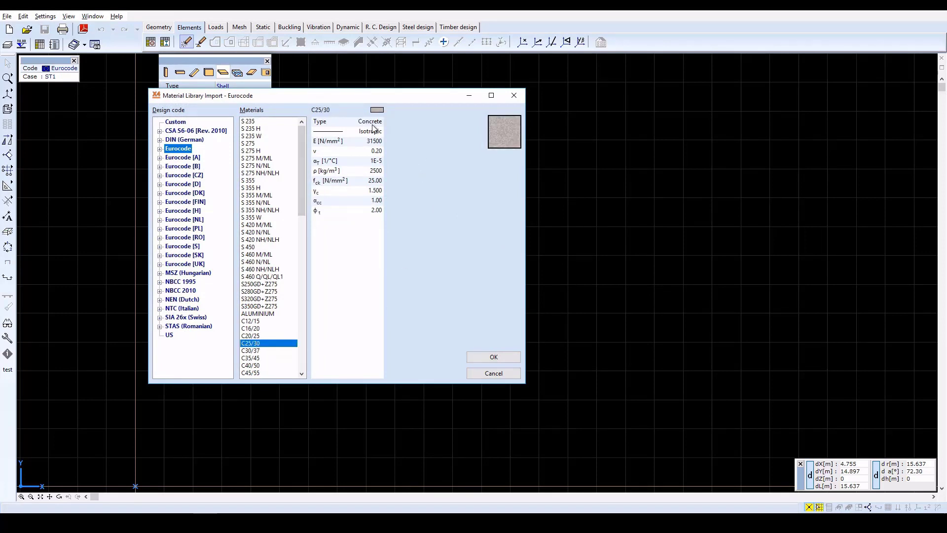
left_click(493, 358)
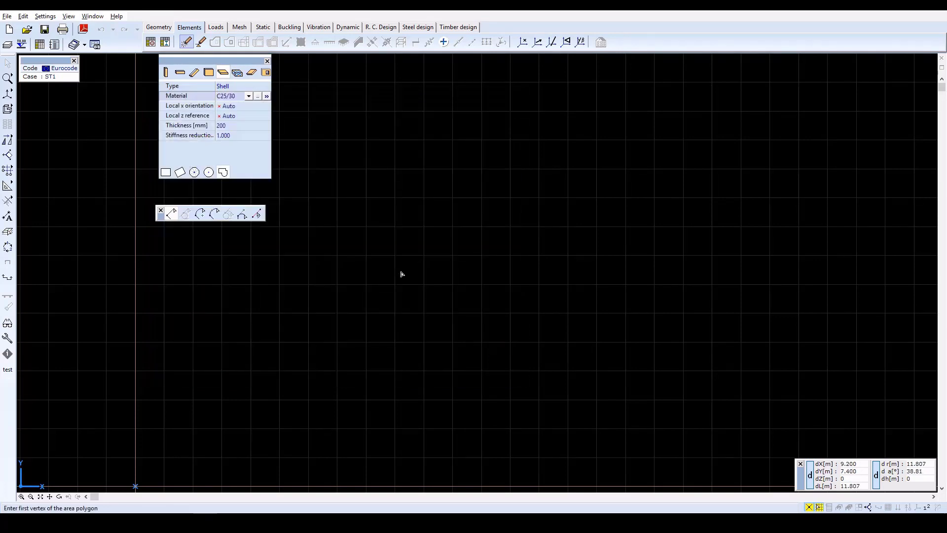
Step: Set the slab type to Plate, 200 mm thick, and choose the complex slab outline
left_click(237, 87)
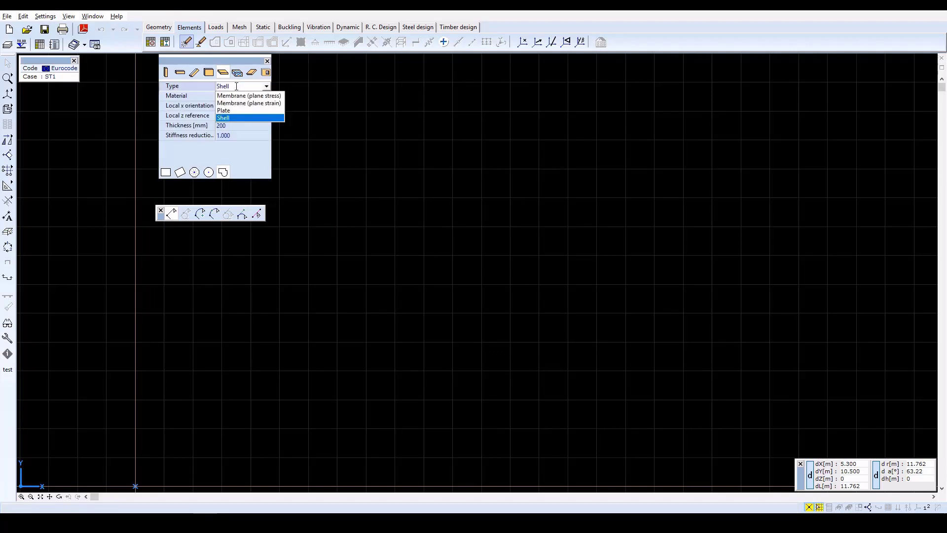
left_click(228, 112)
left_click(227, 125)
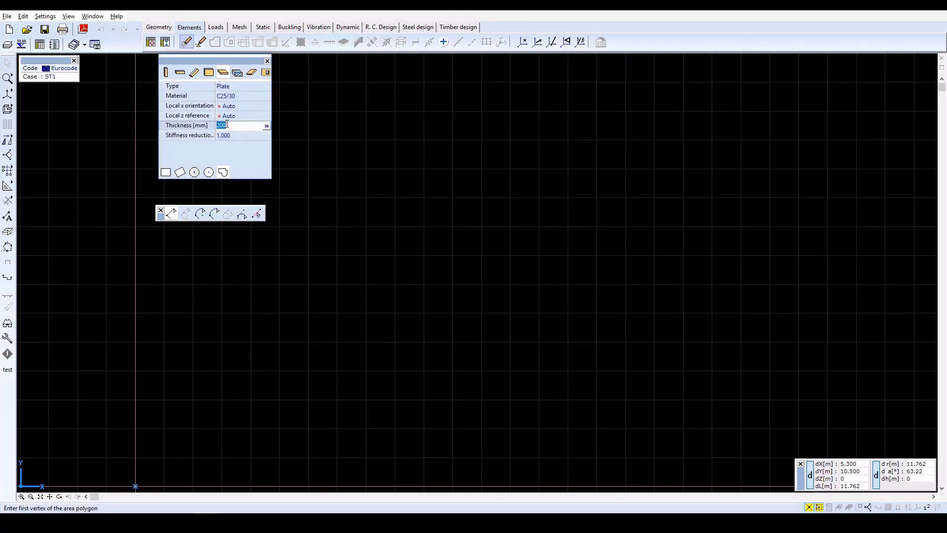
type("200")
key("Return")
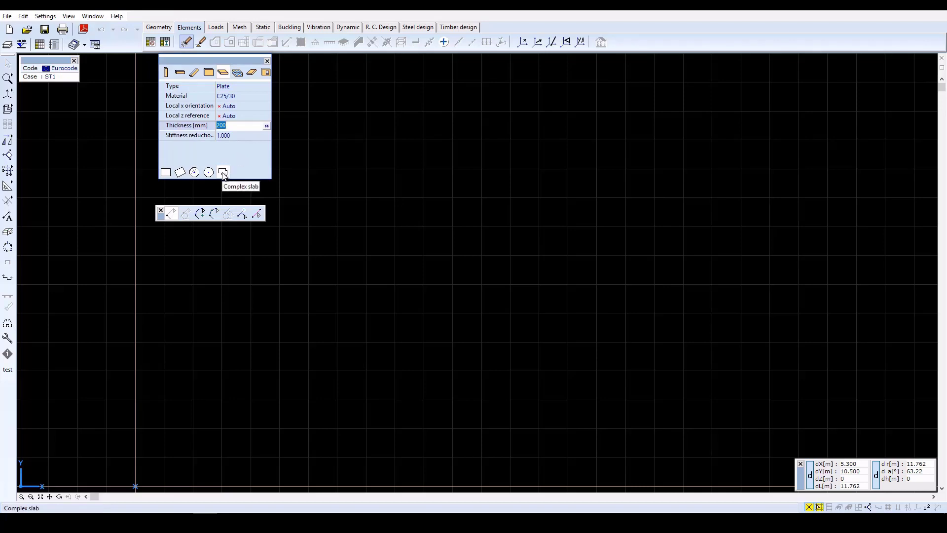
left_click(223, 173)
left_click(223, 172)
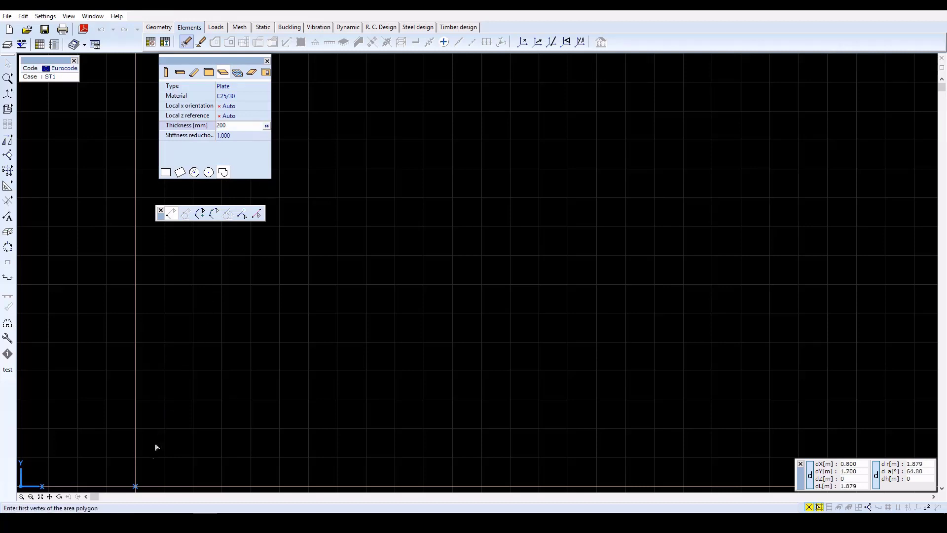
Step: Draw the 7.9 m bottom edge starting from the origin
left_click(136, 487)
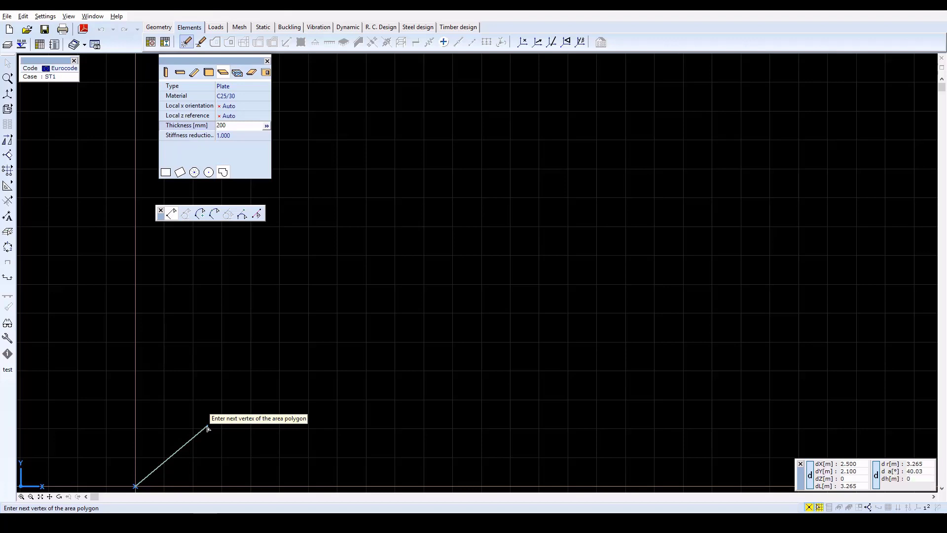
type("7.9")
key("Tab")
type("0")
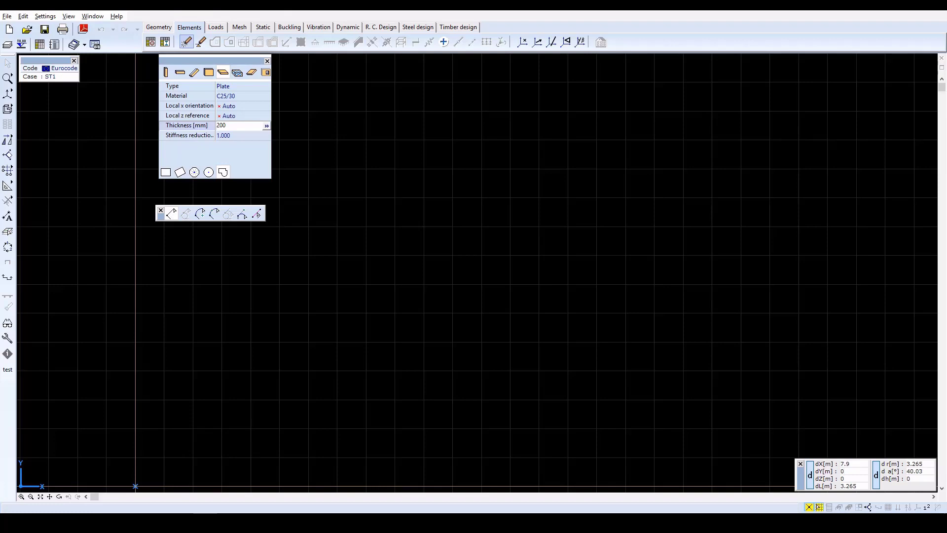
key("Return")
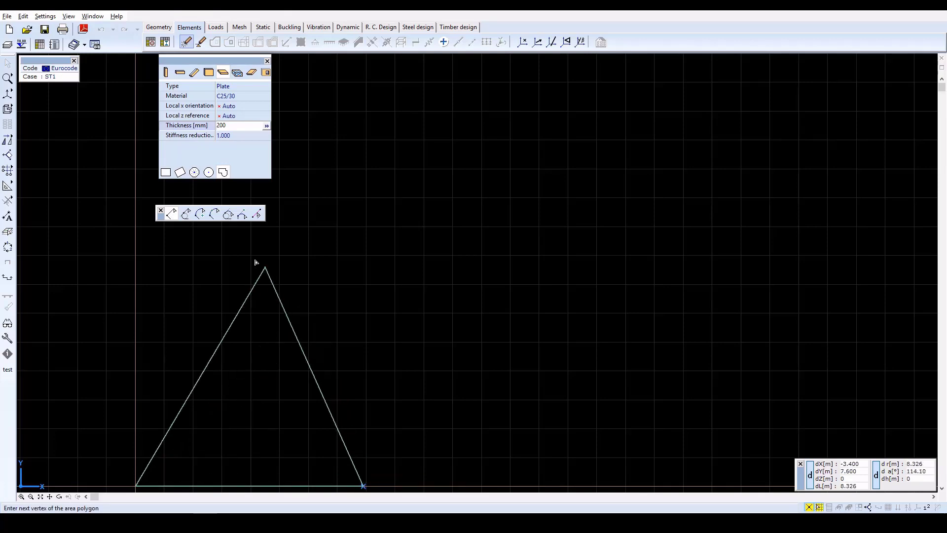
Step: Draw the right edge as a three-point arc via offset 0.5/3.4, ending 6.8 m up
left_click(215, 213)
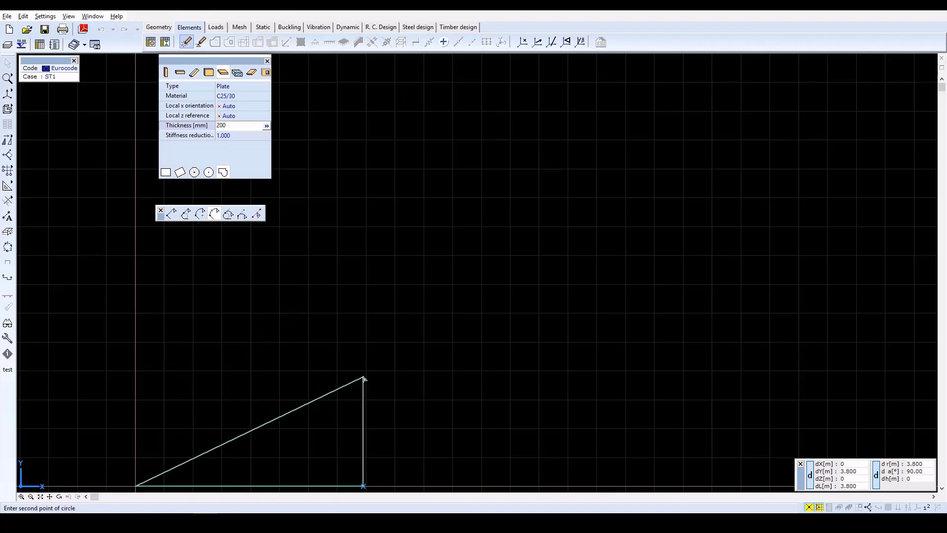
type("0.5")
key("Tab")
type("3.4")
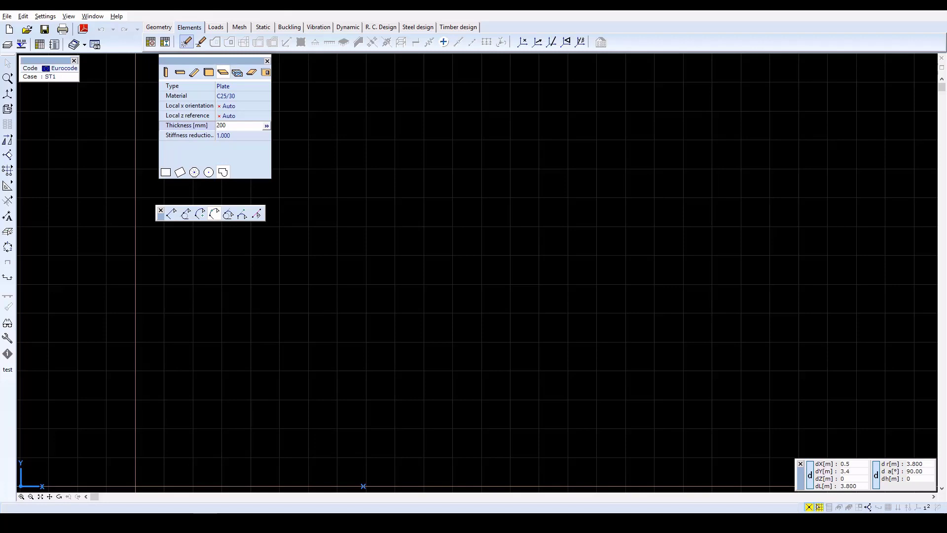
key("Return")
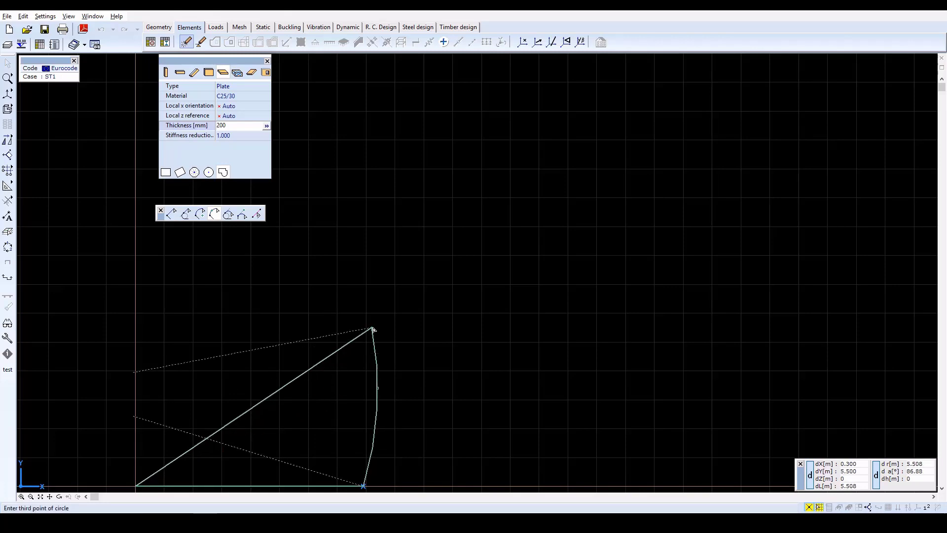
key("Escape")
type("0")
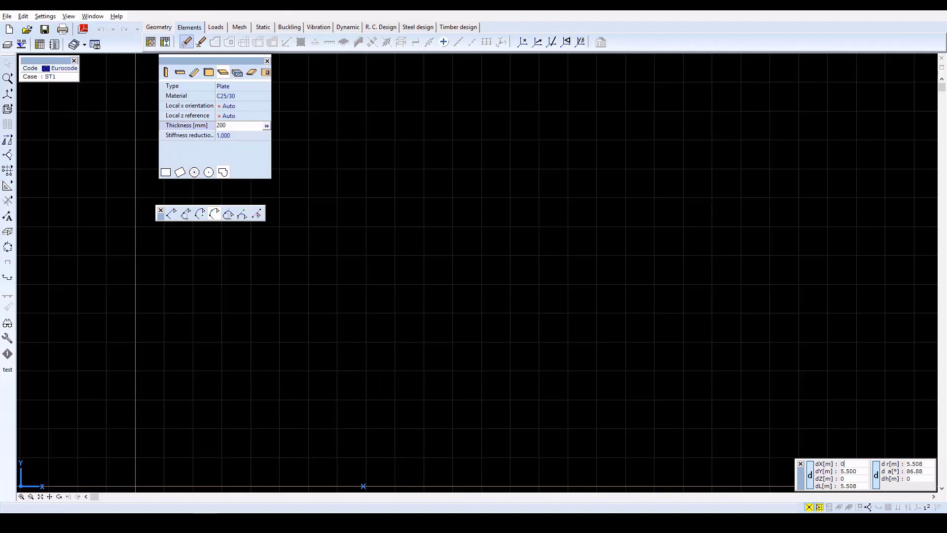
key("Tab")
type("6.8")
key("Return")
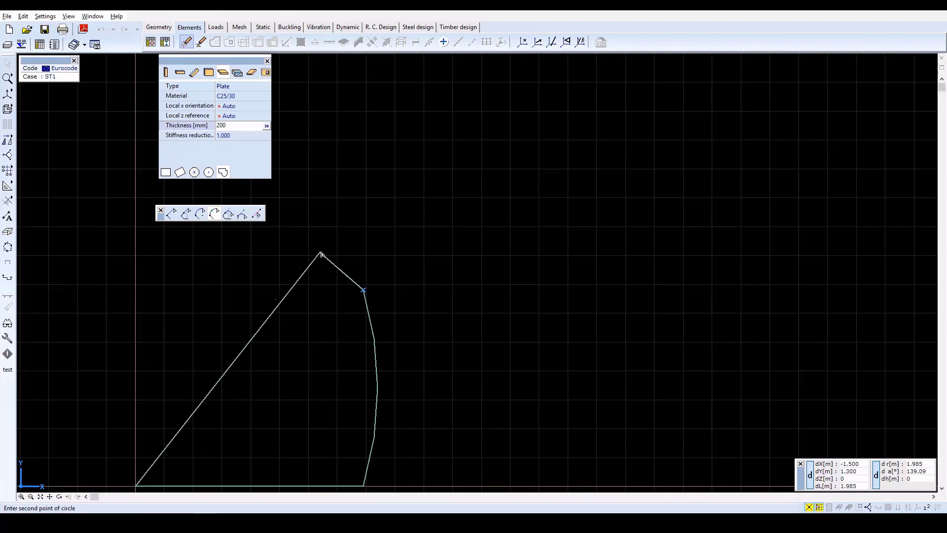
Step: Draw straight edges to the top-left corner and close the plate outline
left_click(170, 215)
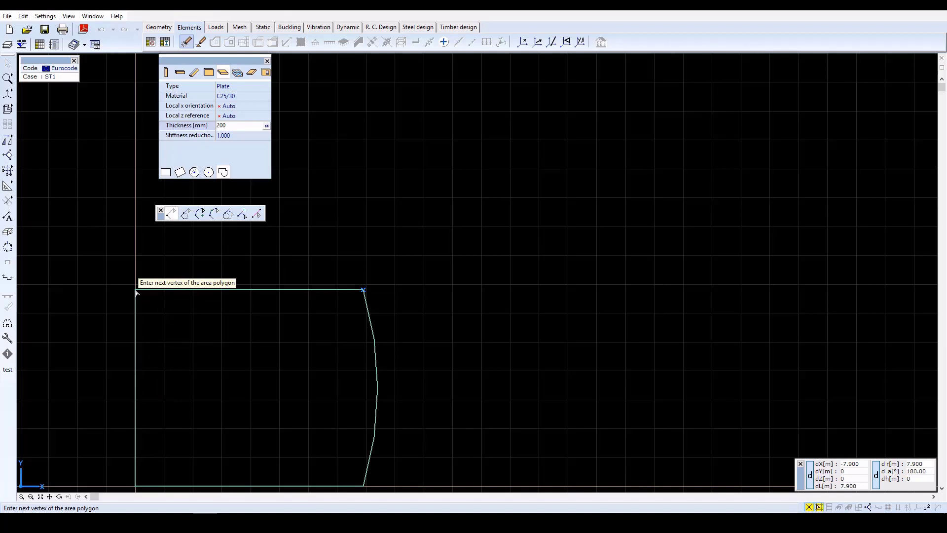
left_click(136, 291)
left_click(136, 292)
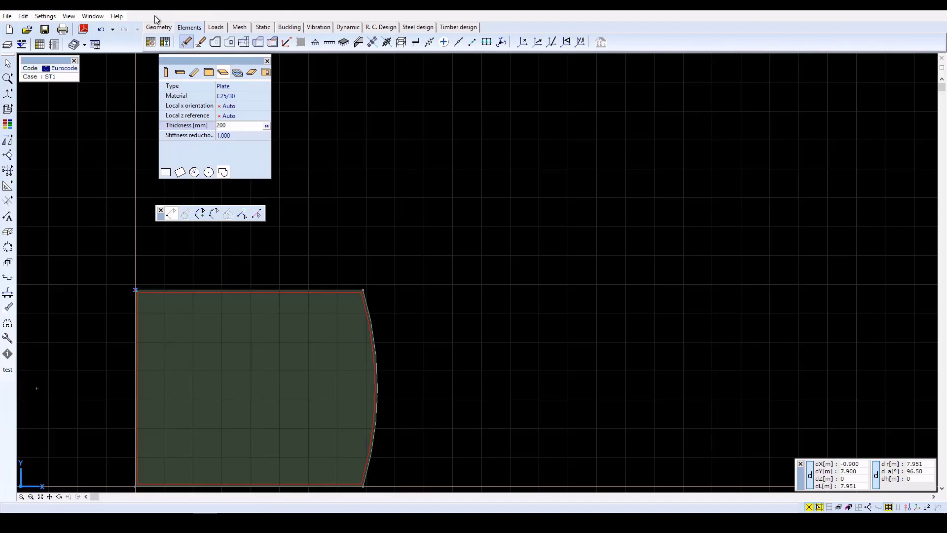
Step: End drawing, set the relative origin at the plate's bottom-left node, and fit the view
key("Escape")
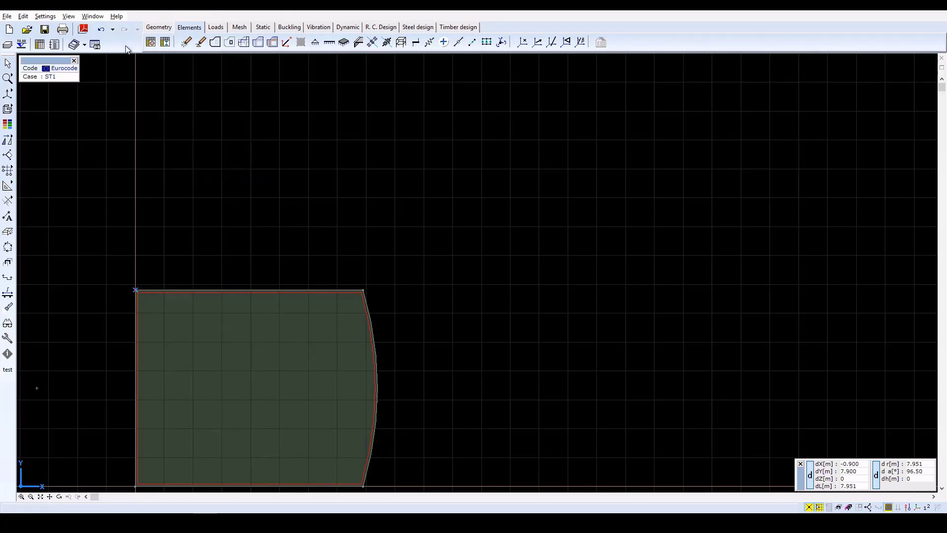
left_click(158, 27)
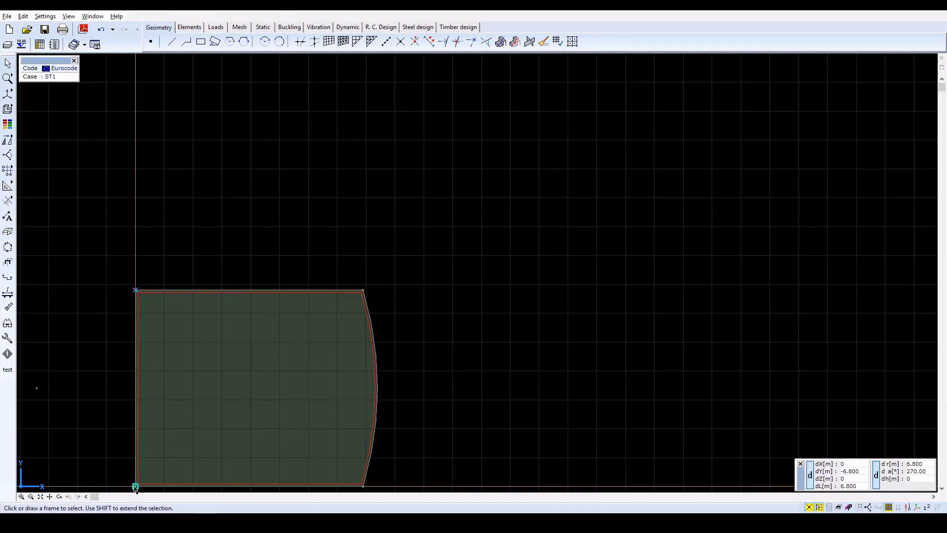
left_click(135, 487)
left_click(41, 497)
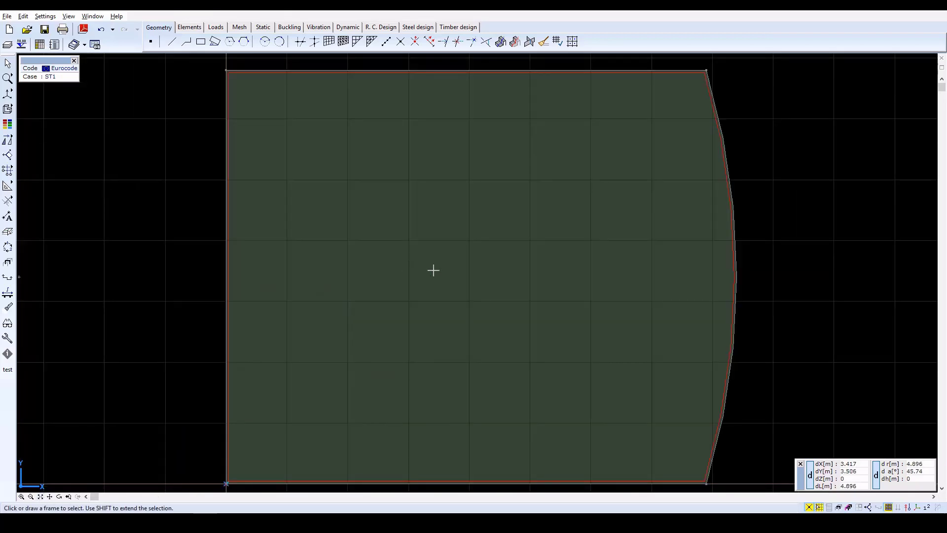
scroll(434, 271, "down", 2)
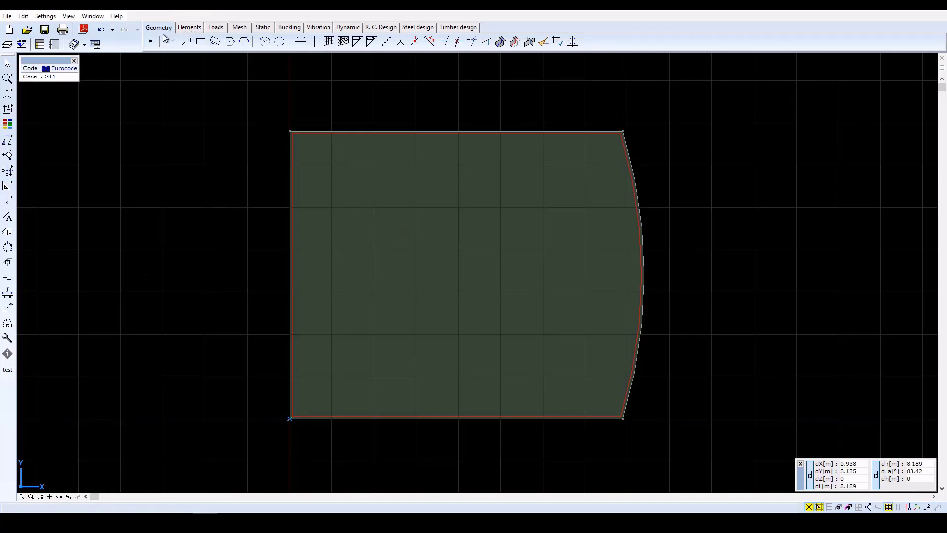
Step: Add a node at x 6.4, y 2.2 and a second node 2.4 m above it
left_click(152, 44)
type("x")
type("6.4")
key("Tab")
type("2.2")
key("Return")
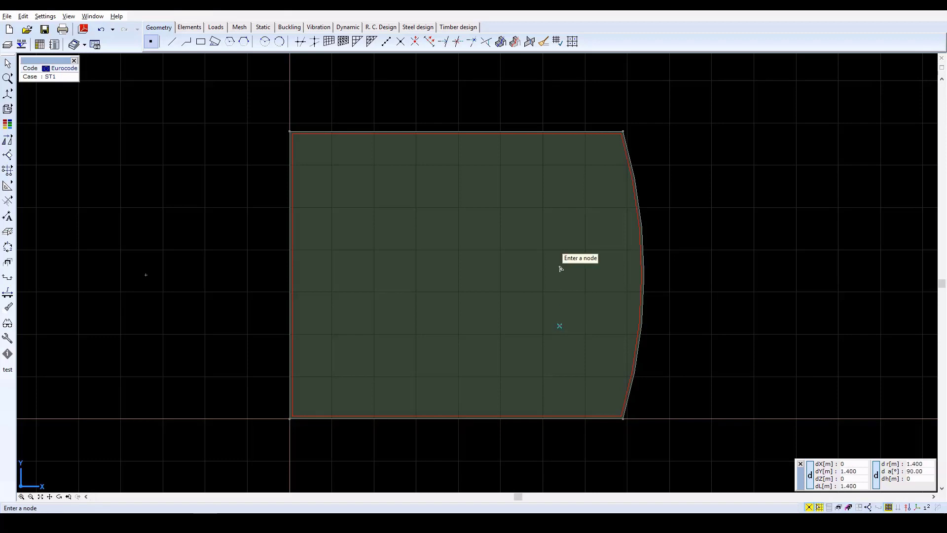
type("0")
key("Tab")
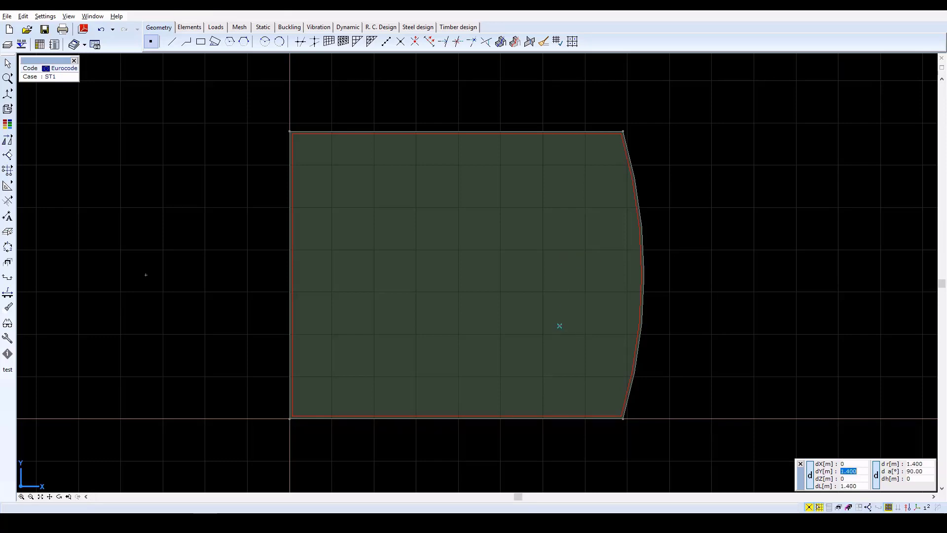
type("2.4")
key("Return")
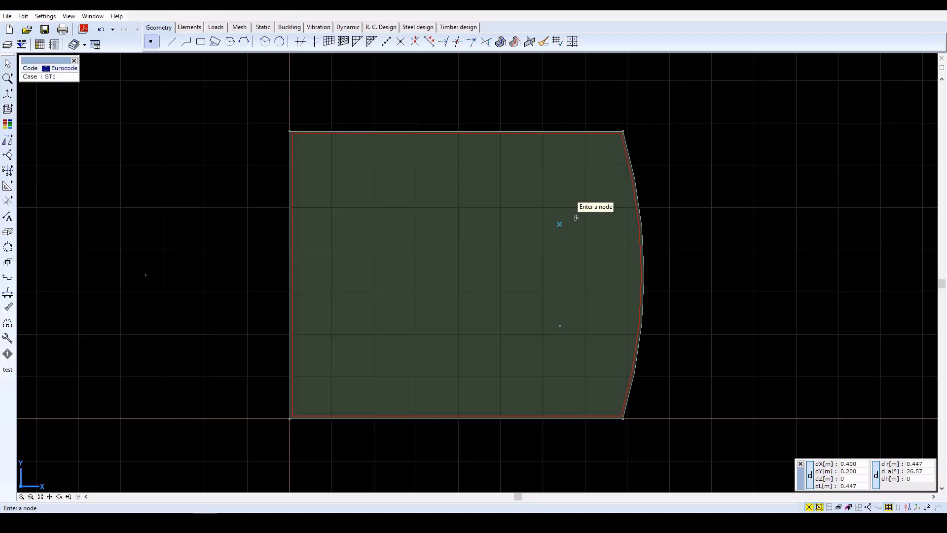
key("Escape")
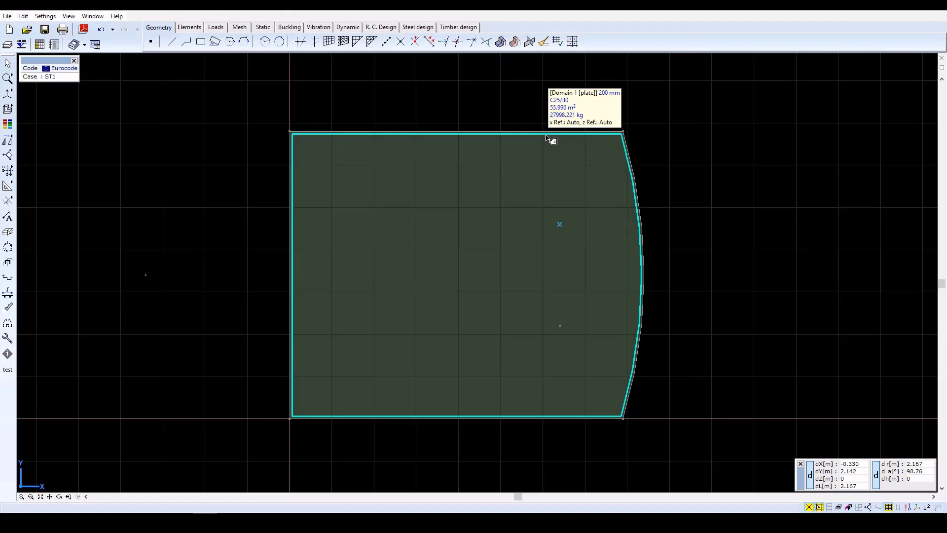
Step: Select the interior node for a nodal support and open the column-below stiffness calculation
left_click(189, 28)
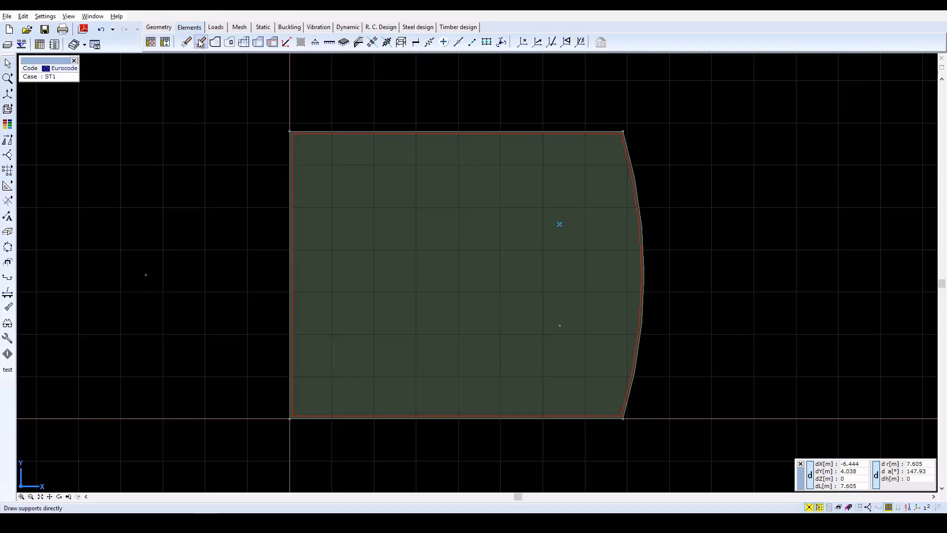
left_click(317, 43)
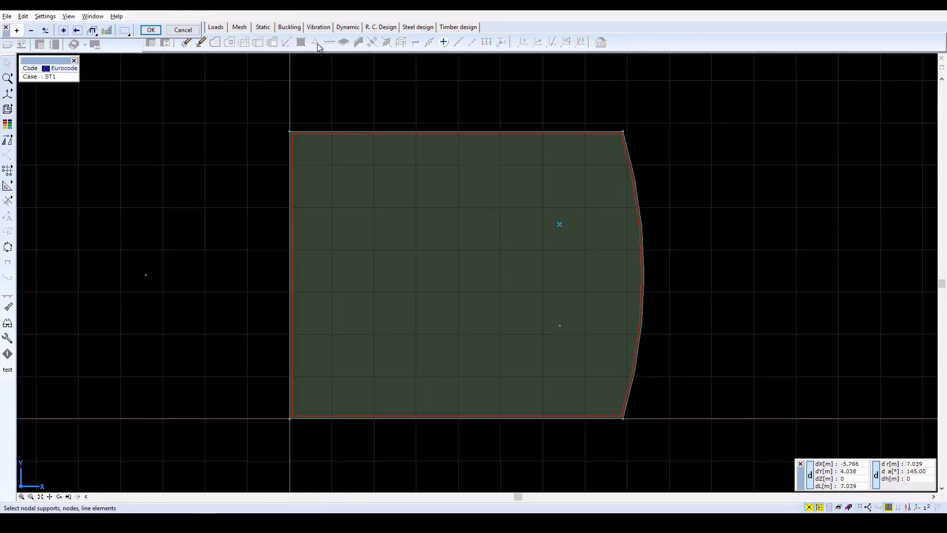
left_click(560, 326)
left_click(150, 30)
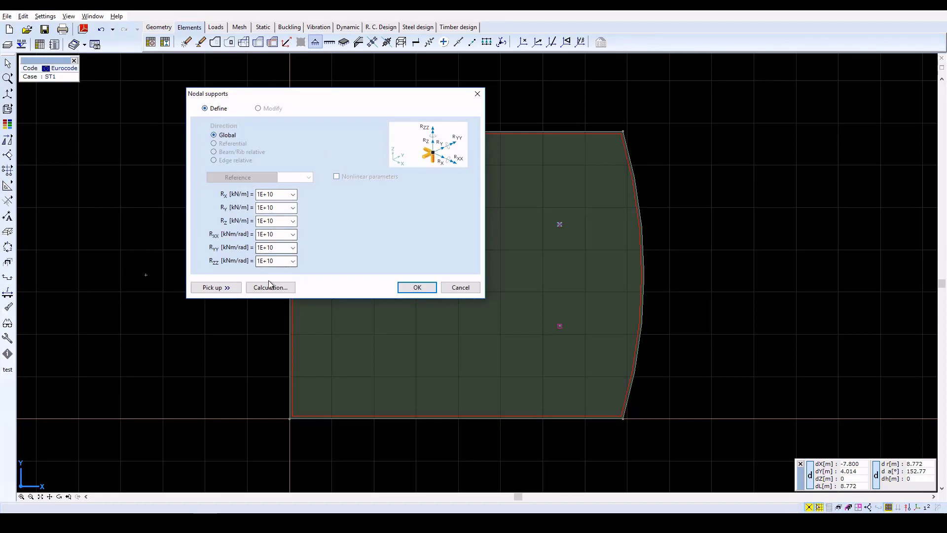
left_click(283, 289)
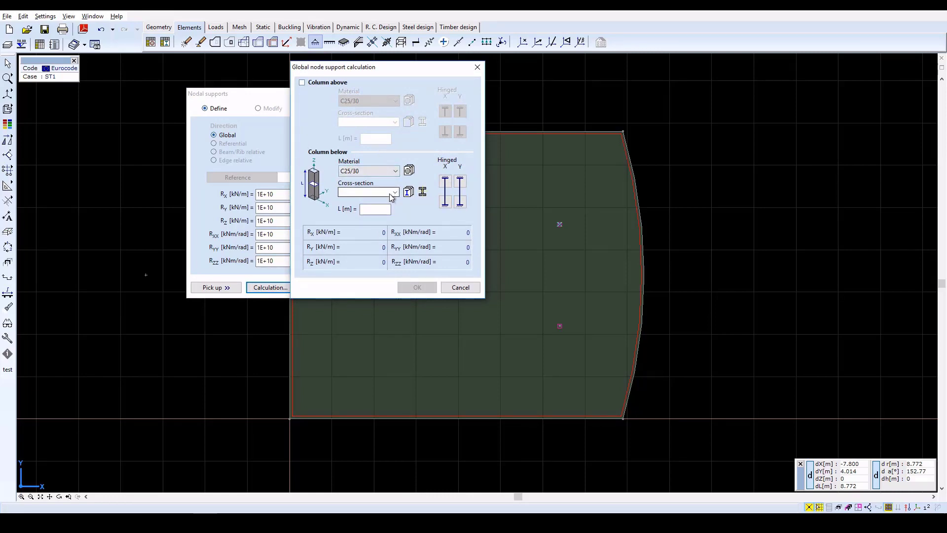
Step: Create a 300×300 mm rectangular cross-section placed at the origin for the column
left_click(423, 192)
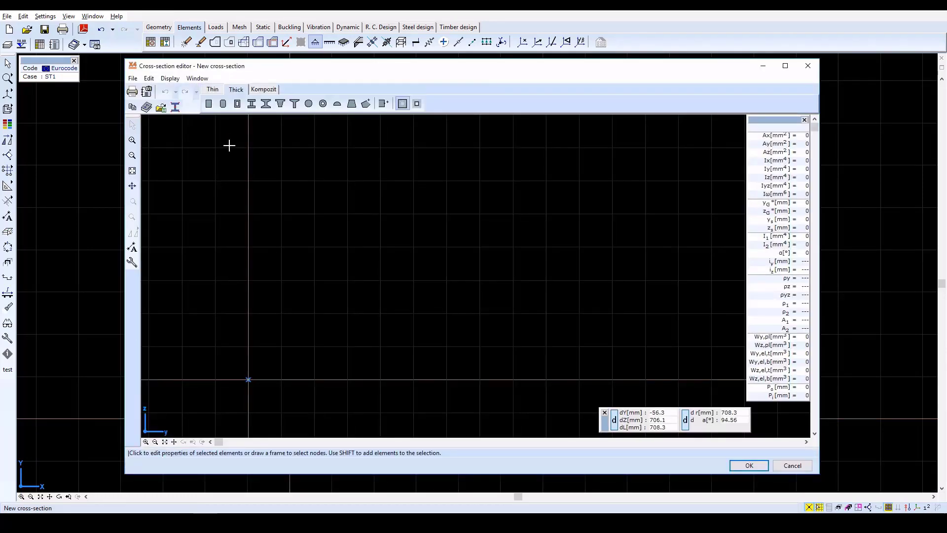
left_click(209, 105)
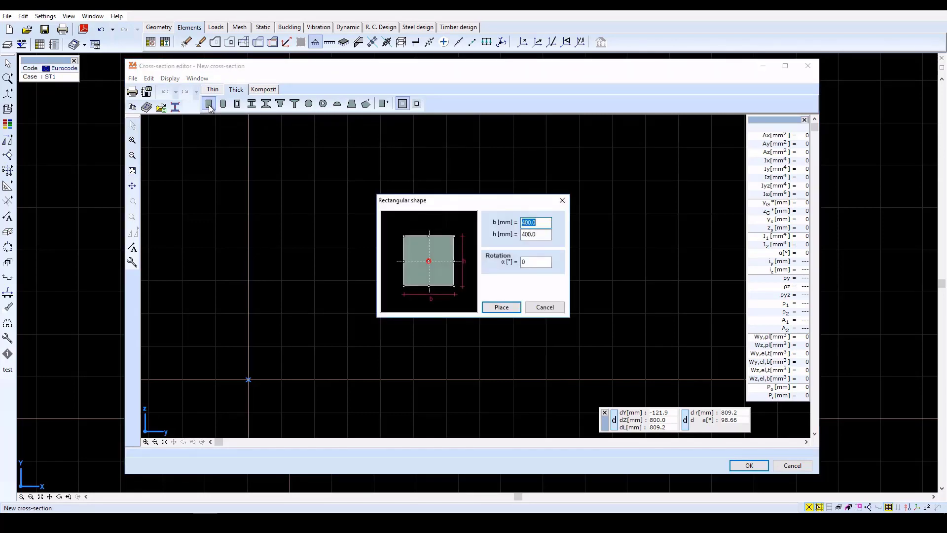
type("300")
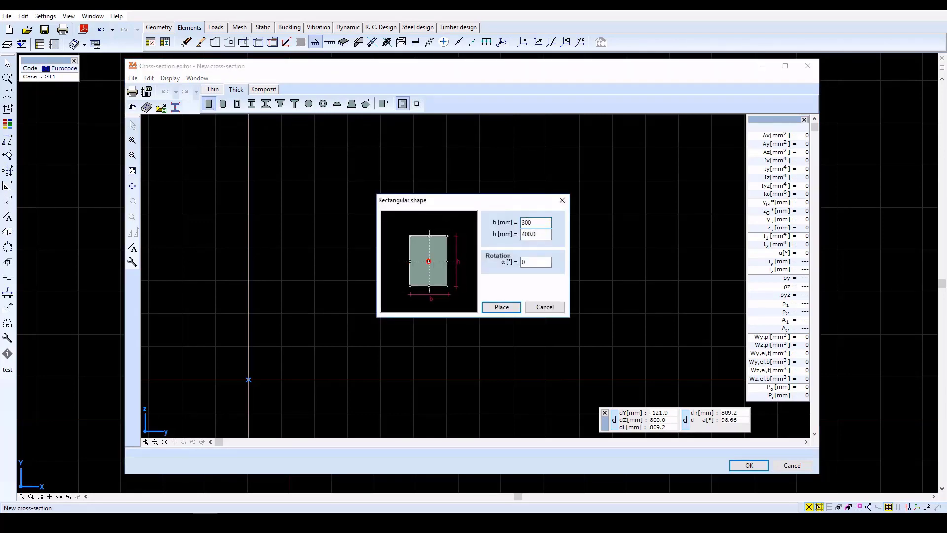
key("Tab")
type("300")
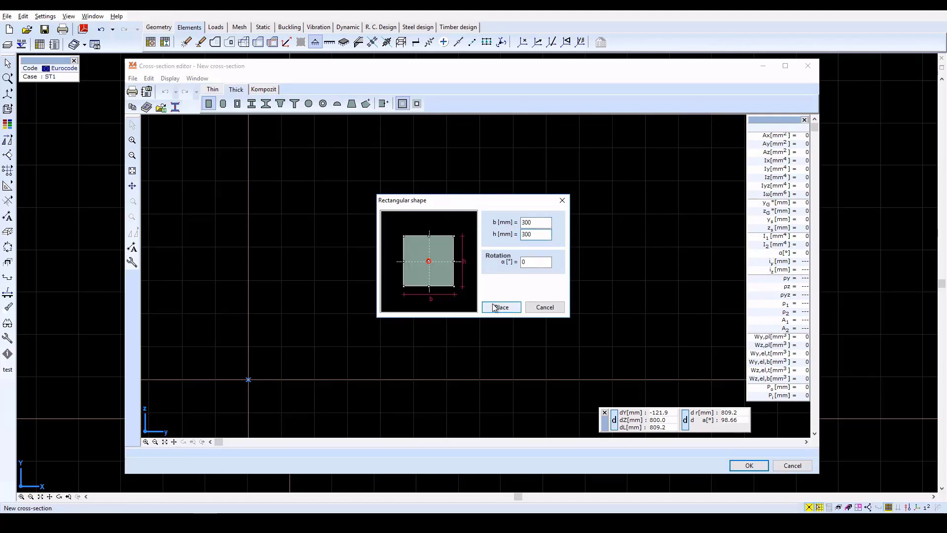
left_click(495, 308)
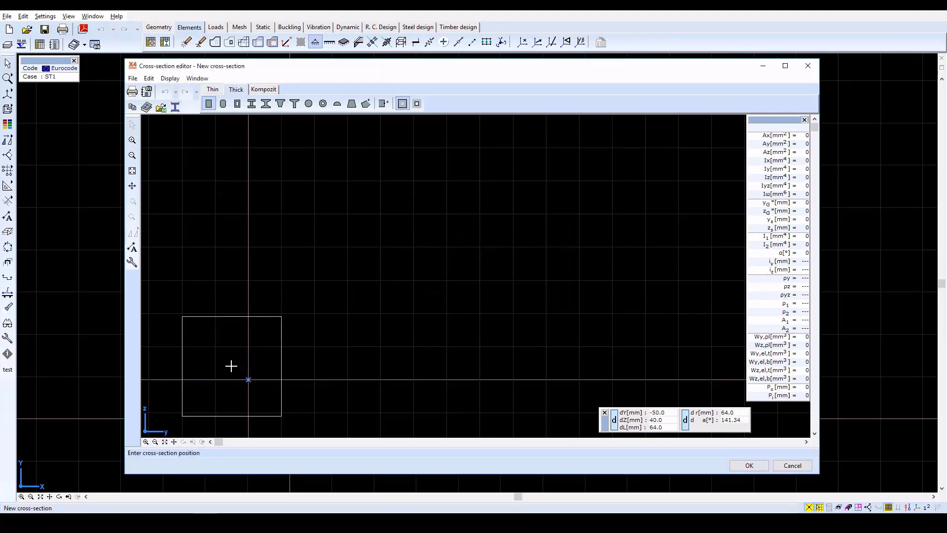
left_click(249, 382)
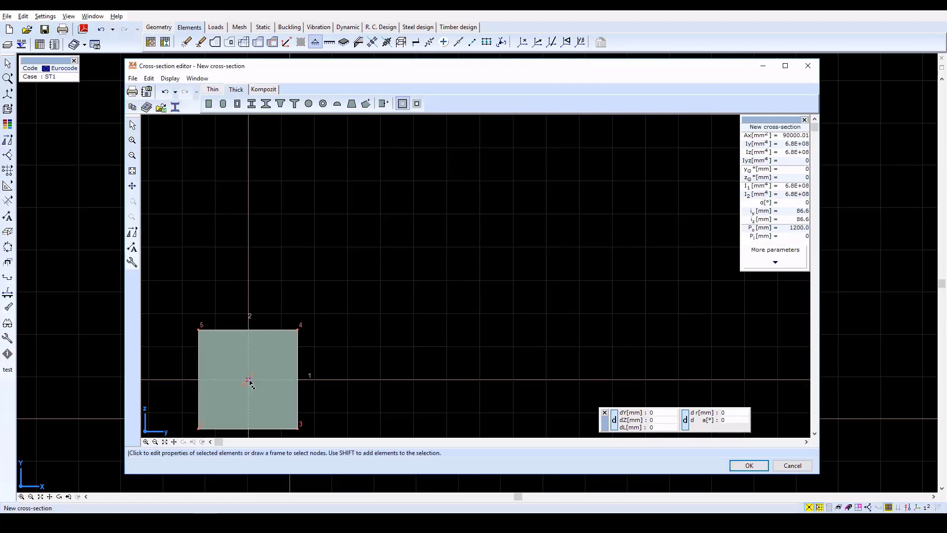
left_click(748, 466)
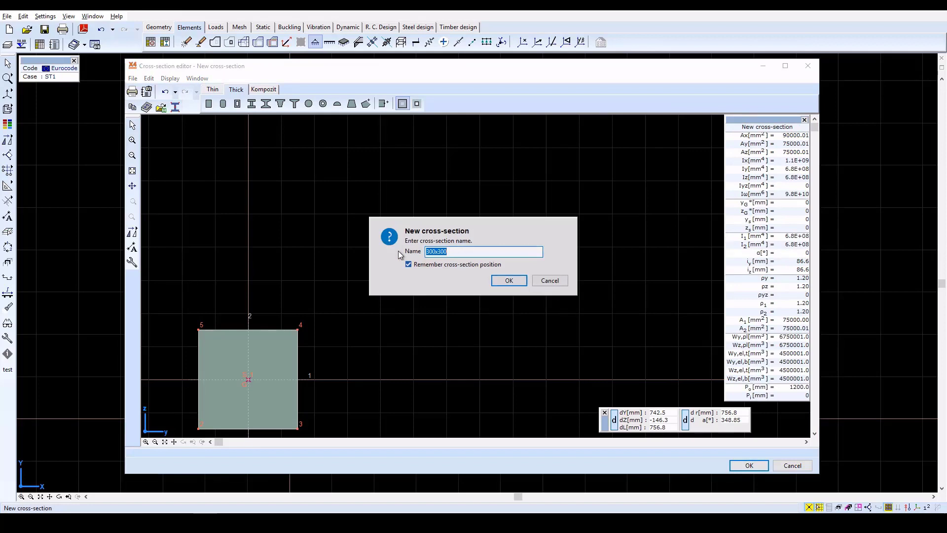
Step: Name the section 300x300, set the column length to 3 m, and create the nodal supports
left_click(519, 280)
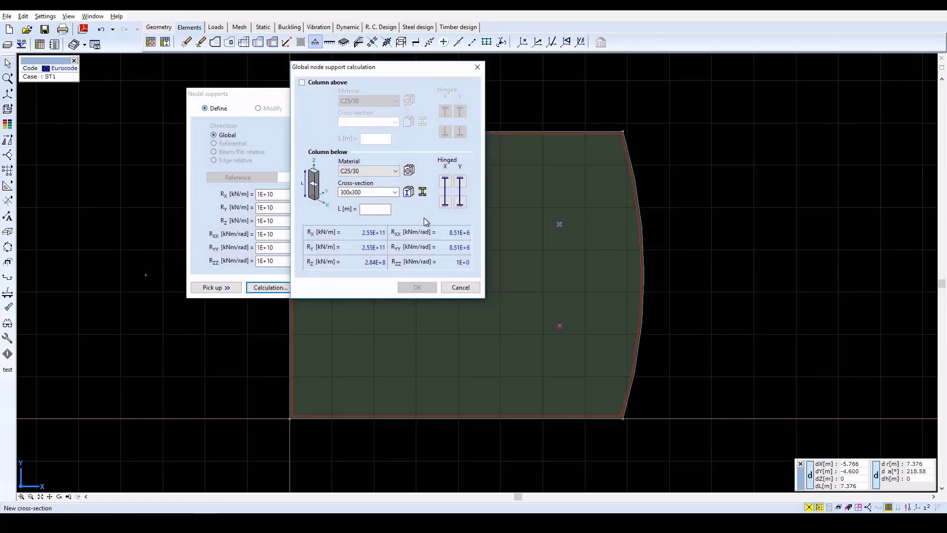
left_click(373, 209)
type("3")
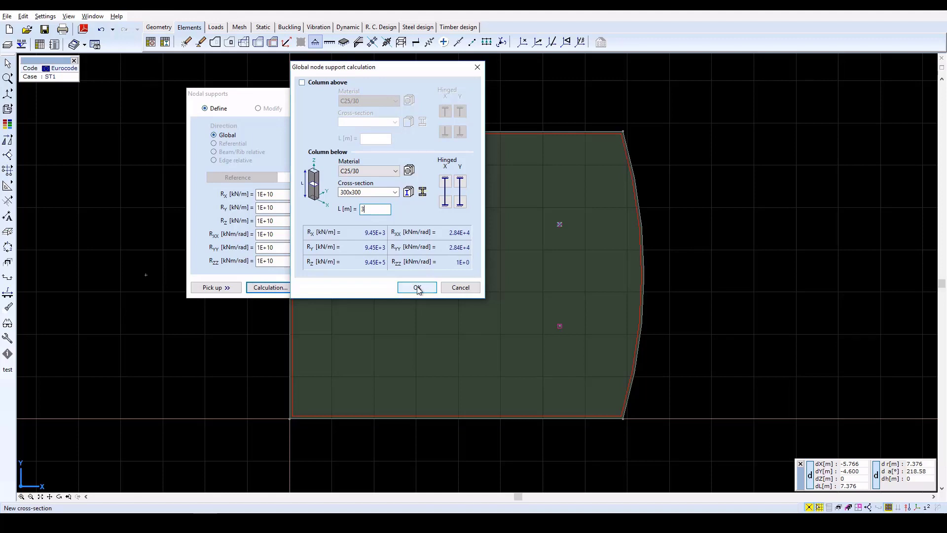
left_click(417, 287)
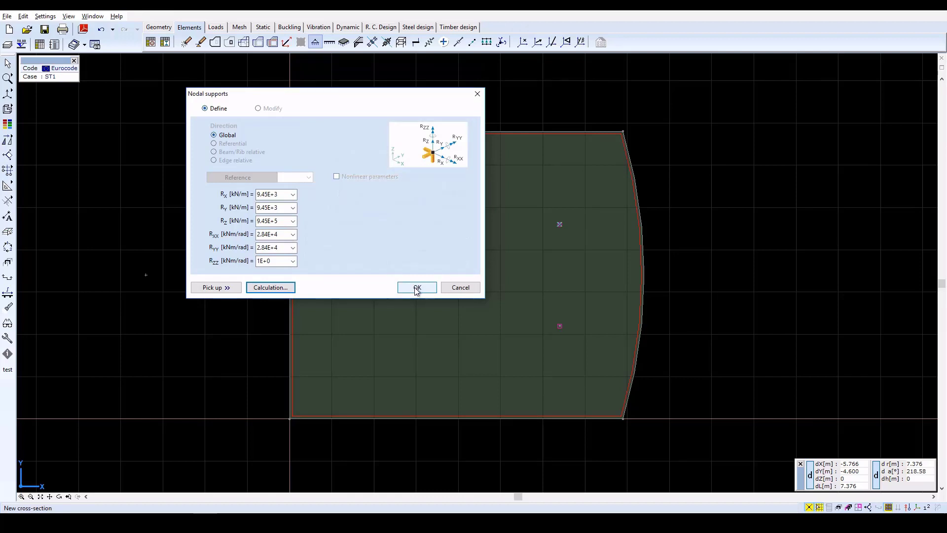
left_click(417, 288)
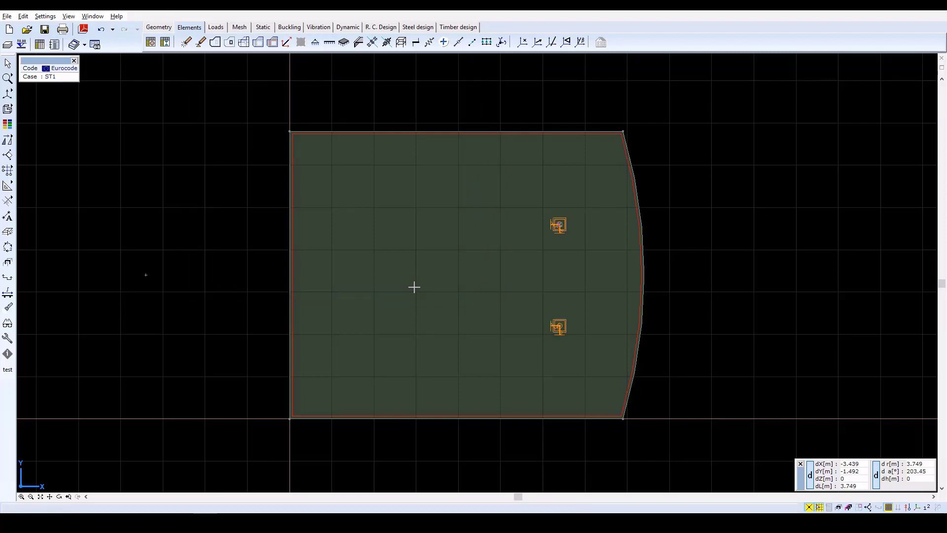
Step: Select the slab's top, left and bottom edges for line supports
left_click(330, 42)
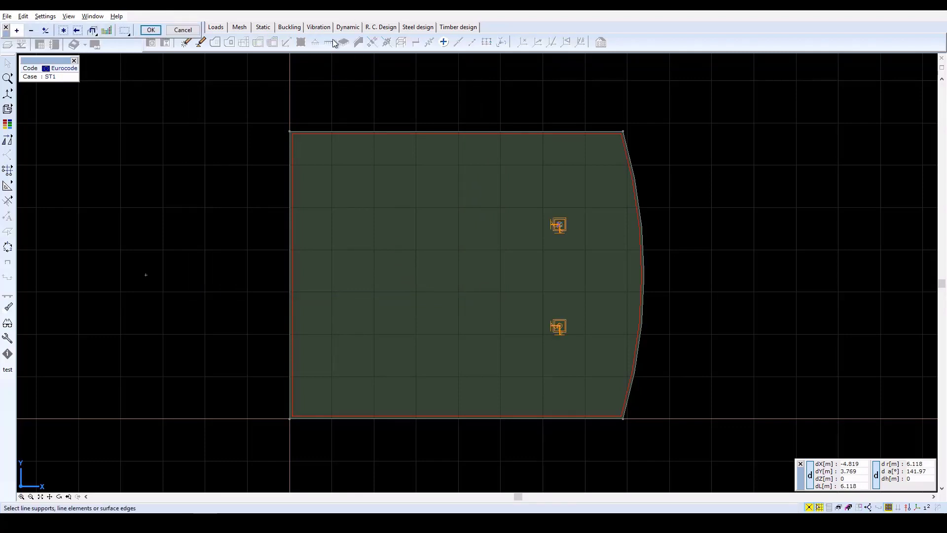
left_click(394, 133)
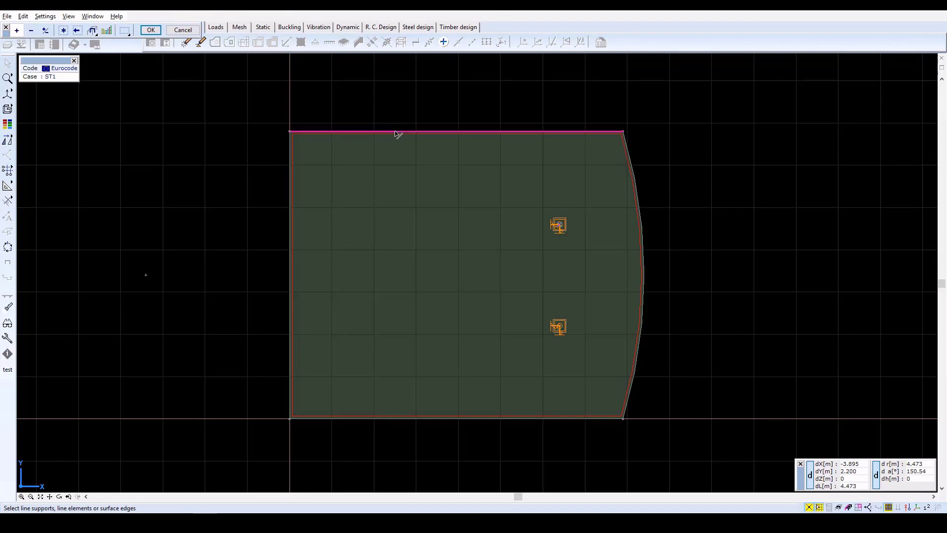
left_click(290, 193)
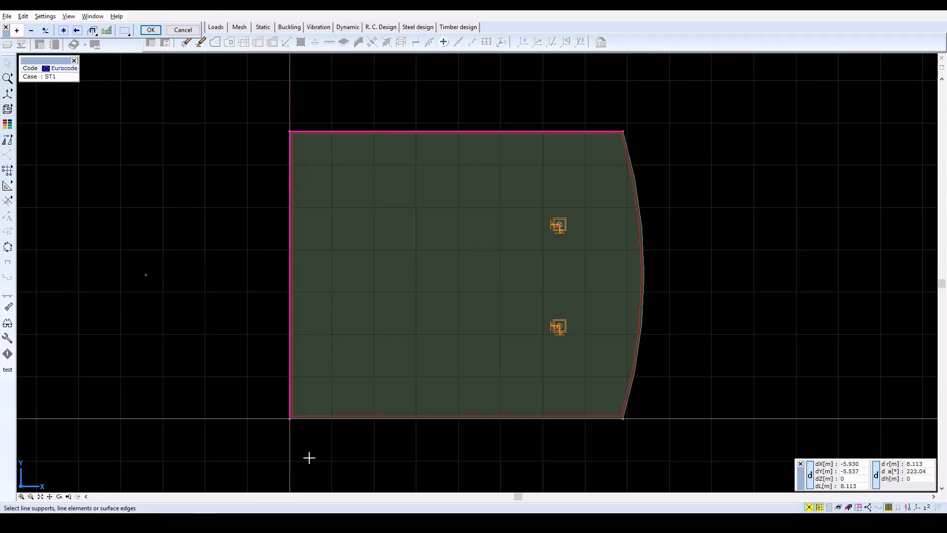
left_click(343, 418)
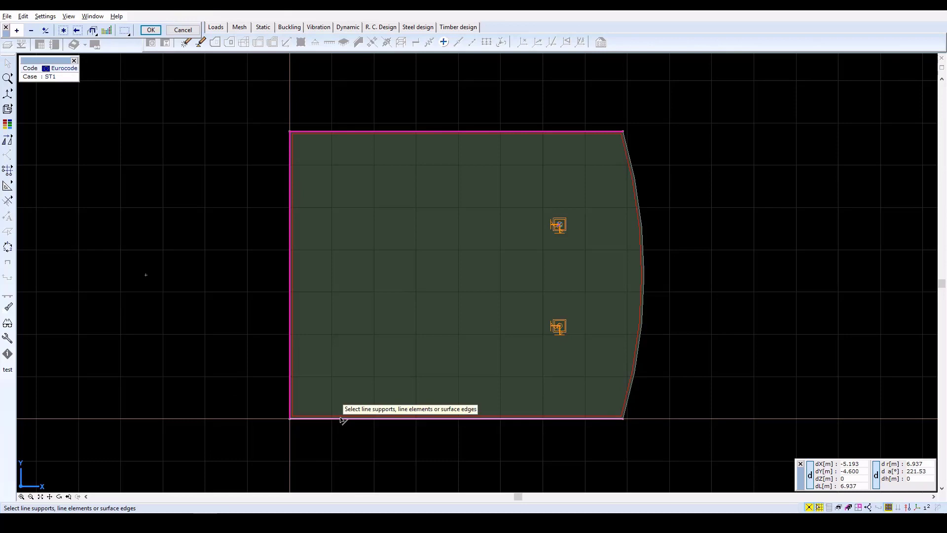
left_click(147, 30)
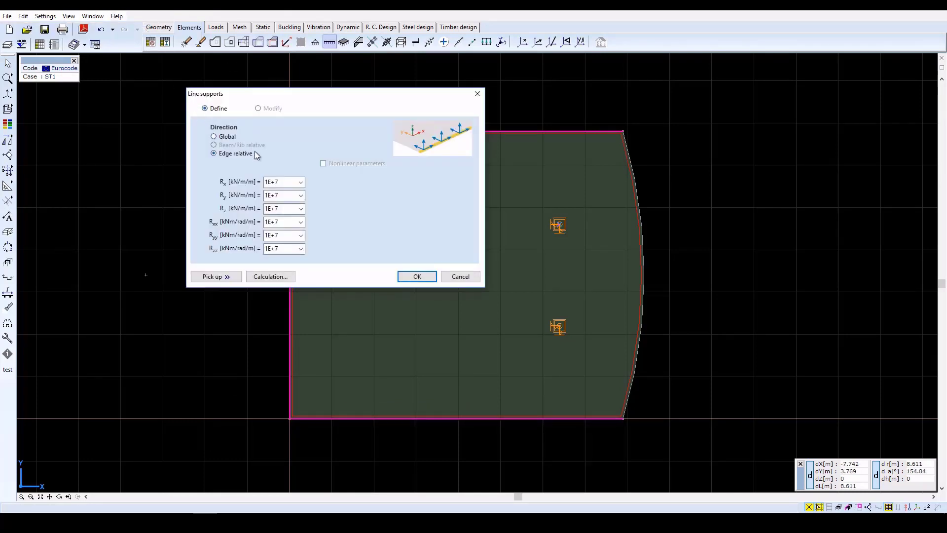
Step: Derive the line support stiffness from a 300 mm wall below, hinged at both ends
left_click(267, 278)
left_click(398, 193)
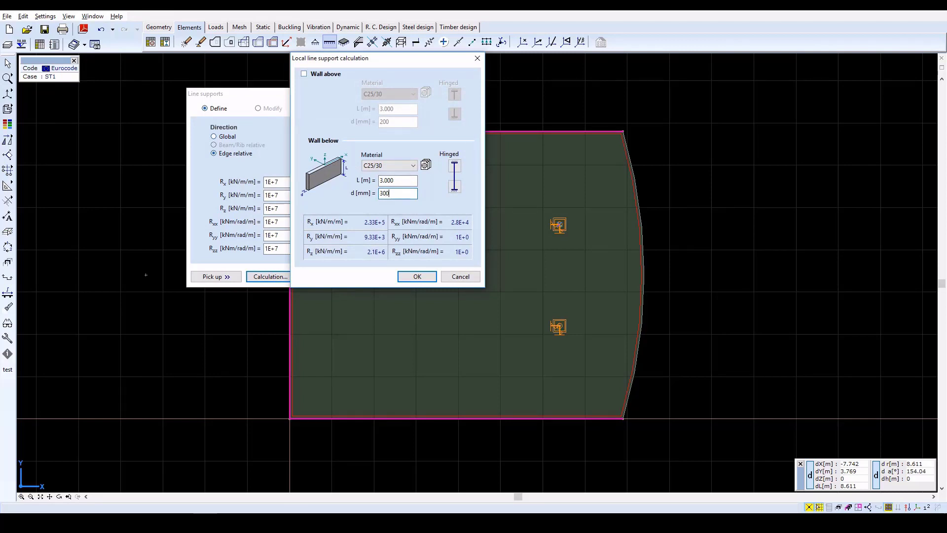
left_click(455, 167)
left_click(456, 192)
left_click(417, 277)
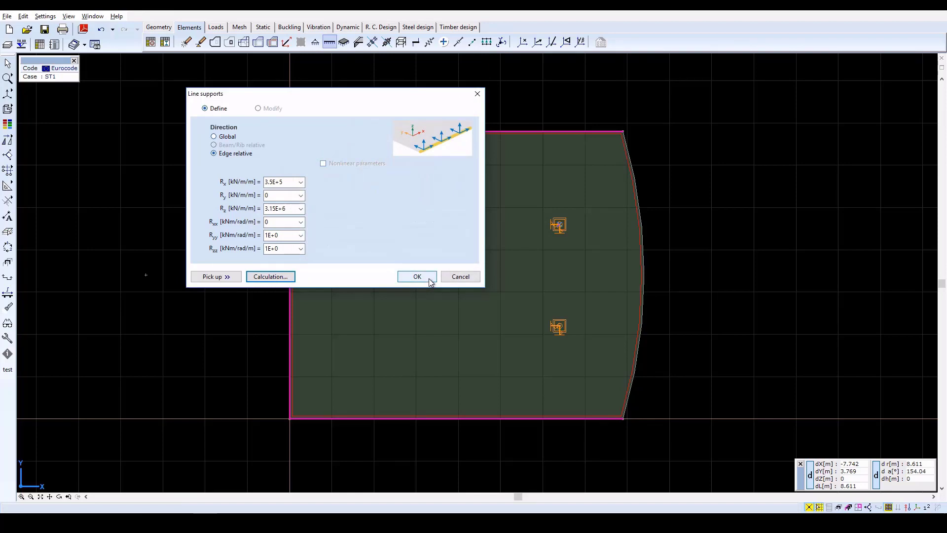
left_click(427, 278)
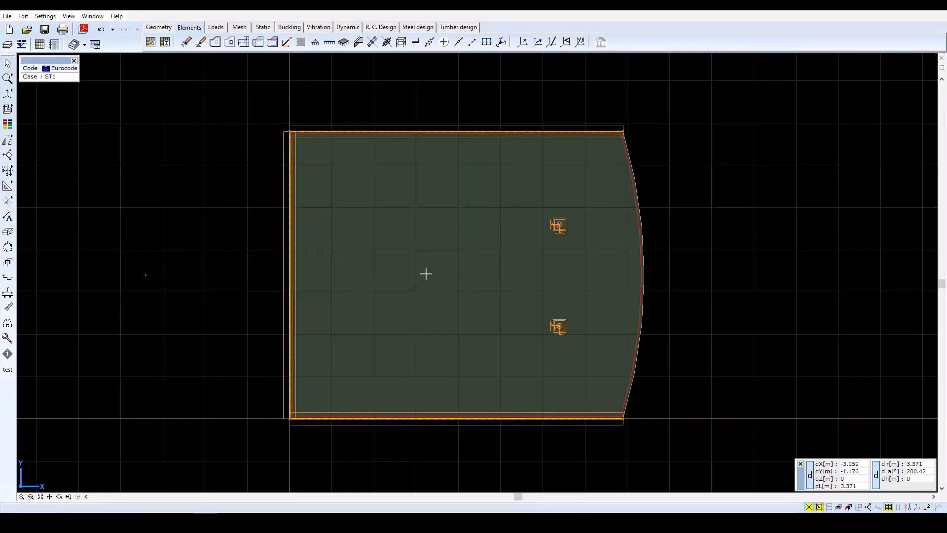
Step: Show the slab on its columns and walls in a 3D perspective view, then bring up the Loads tools
left_click(7, 94)
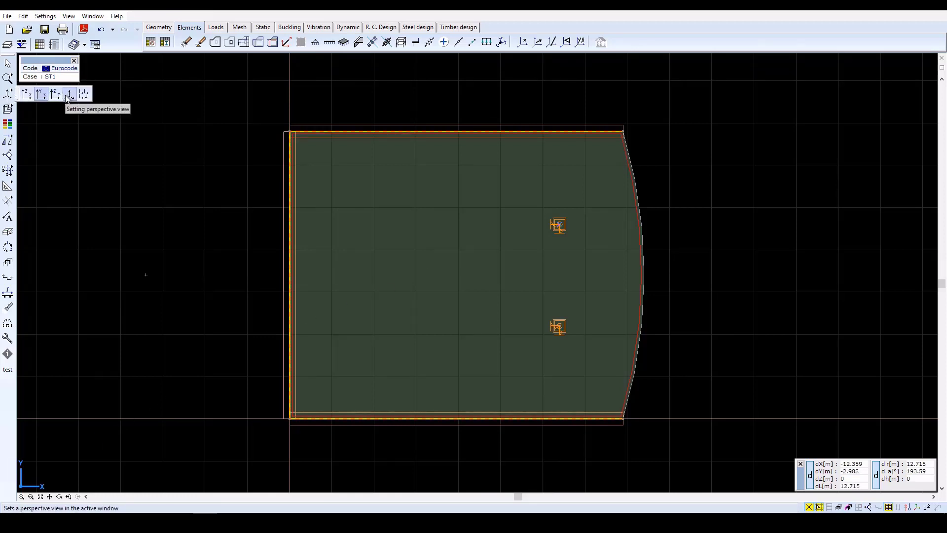
left_click(69, 94)
scroll(461, 226, "down", 2)
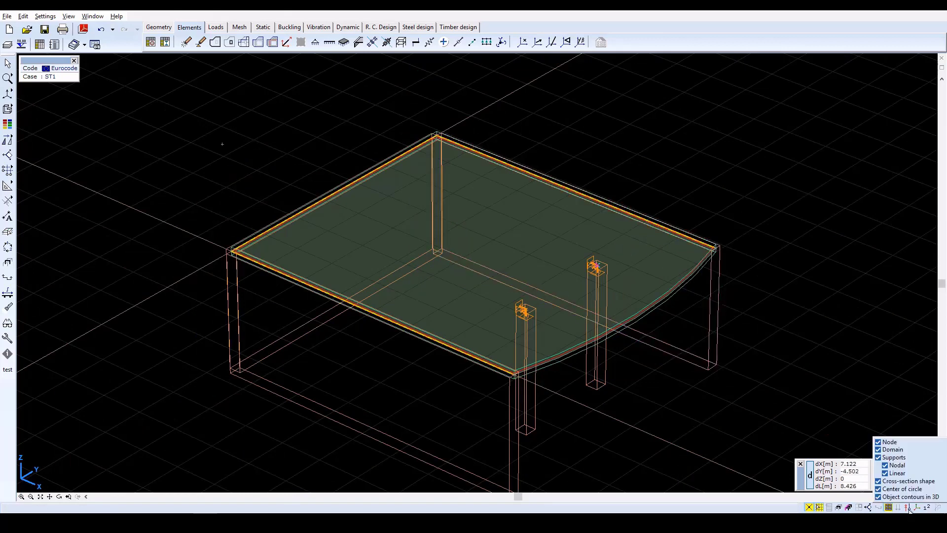
left_click(942, 488)
left_click(942, 488)
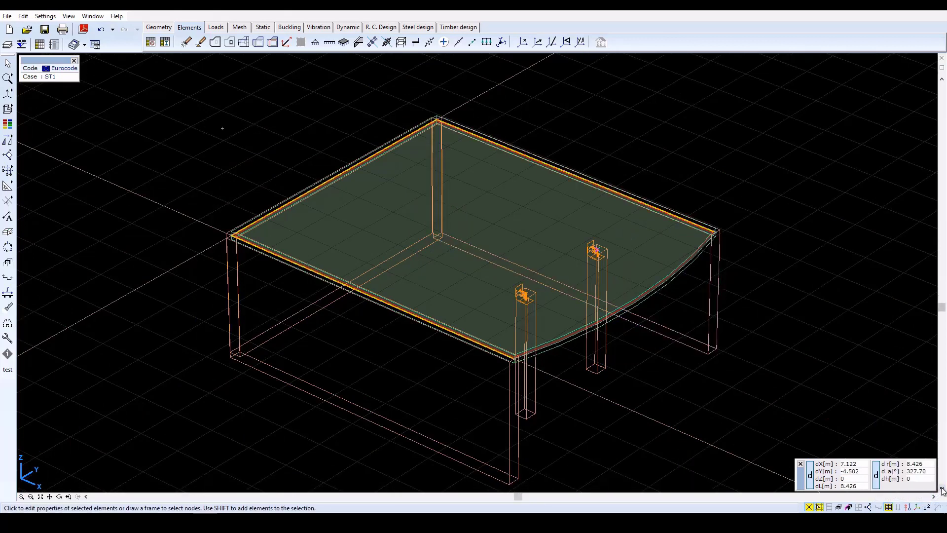
left_click(218, 28)
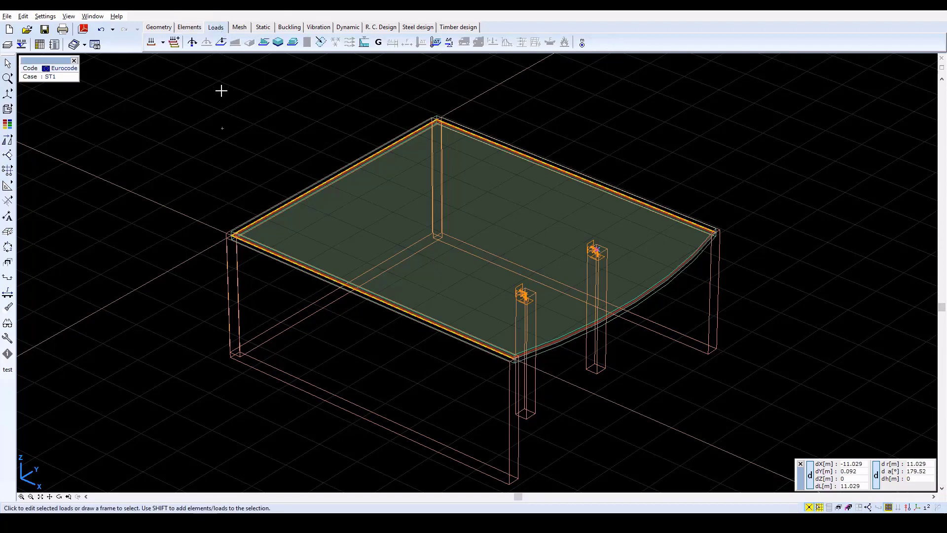
Step: Rename load case ST1 to SELF-WEIGHT and keep it active
left_click(154, 45)
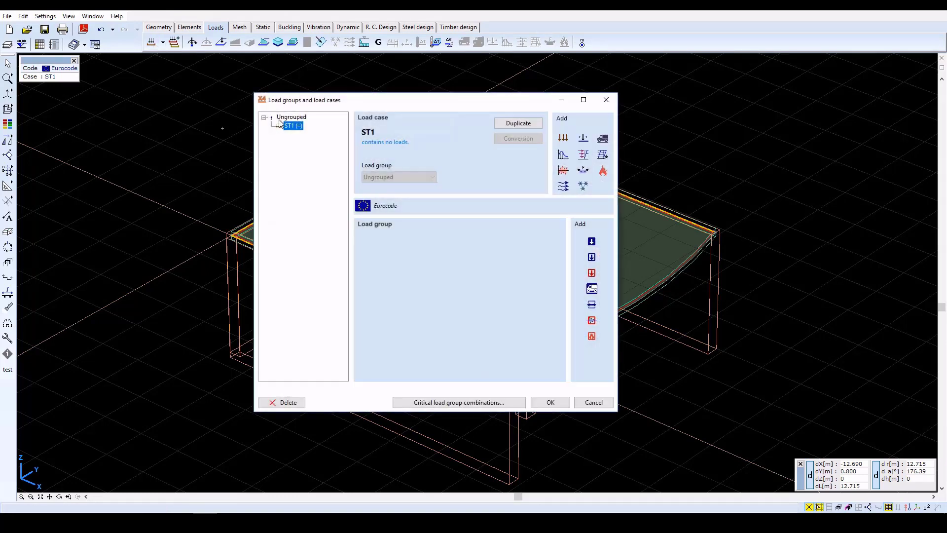
left_click(290, 128)
type("SELF-WEIGHT")
key("Return")
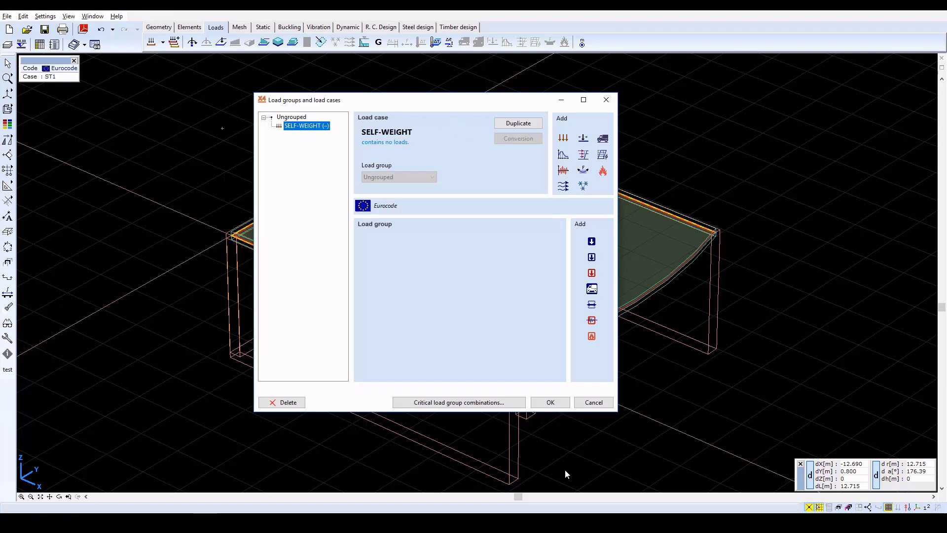
left_click(551, 402)
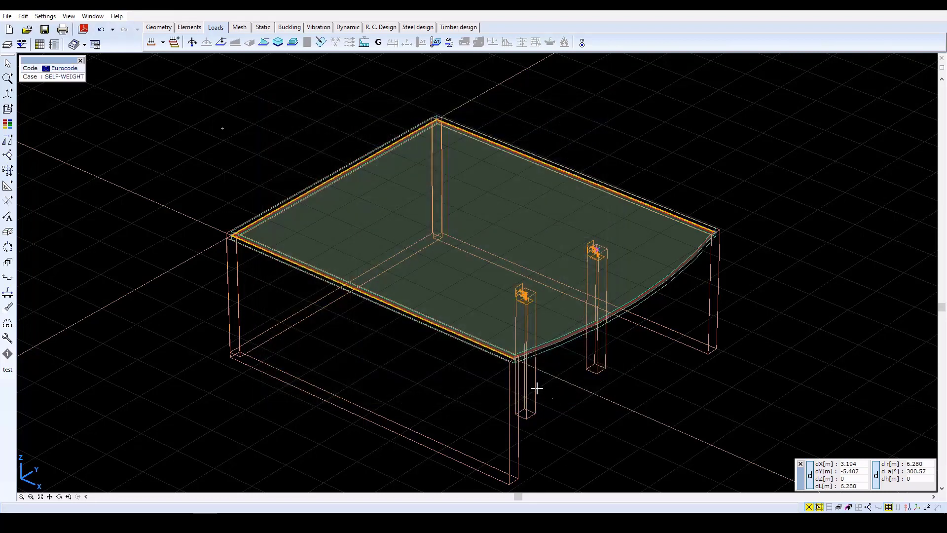
Step: Apply self-weight to the slab domain, giving 4.91 kN/m²
left_click(379, 43)
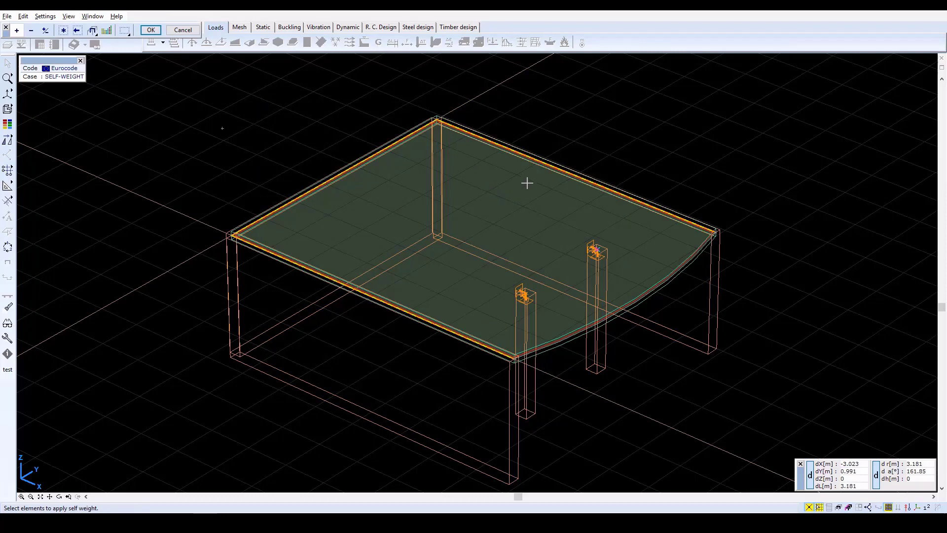
left_click(551, 171)
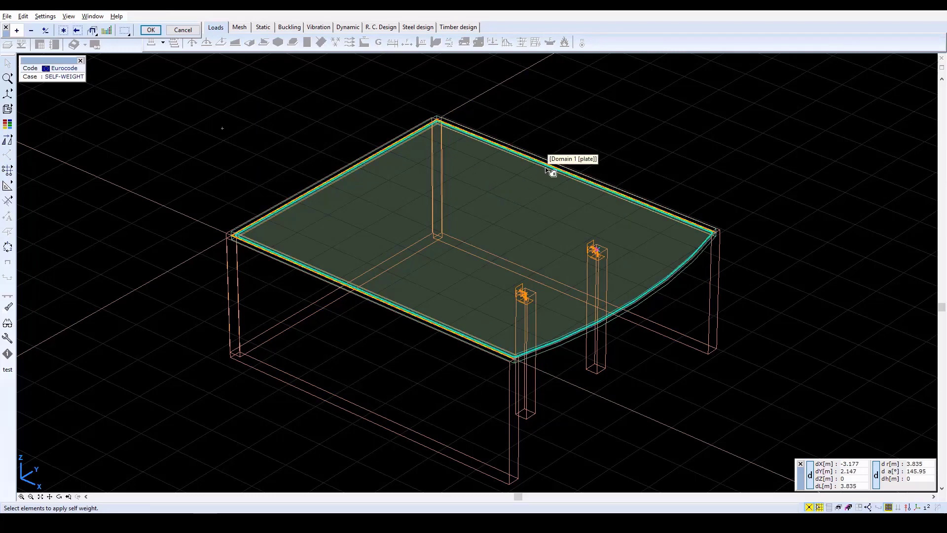
left_click(549, 171)
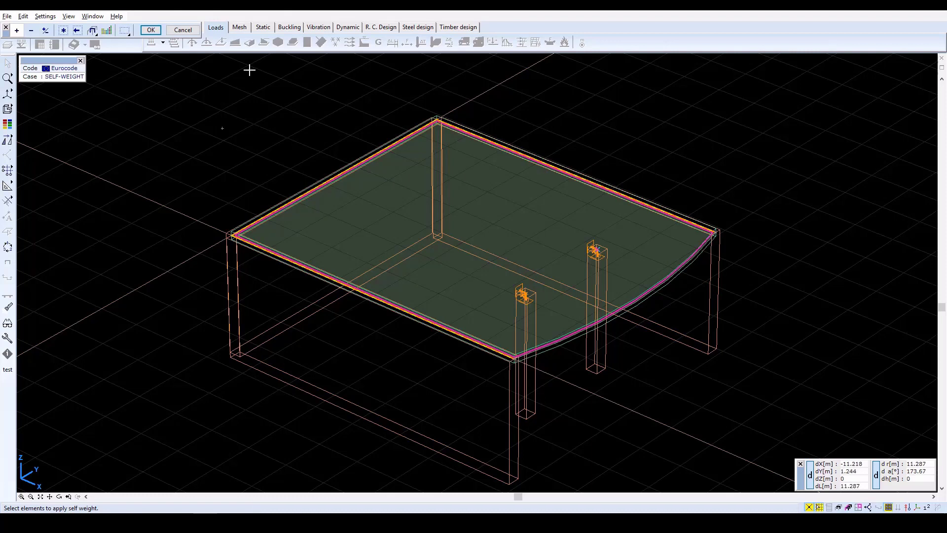
left_click(155, 30)
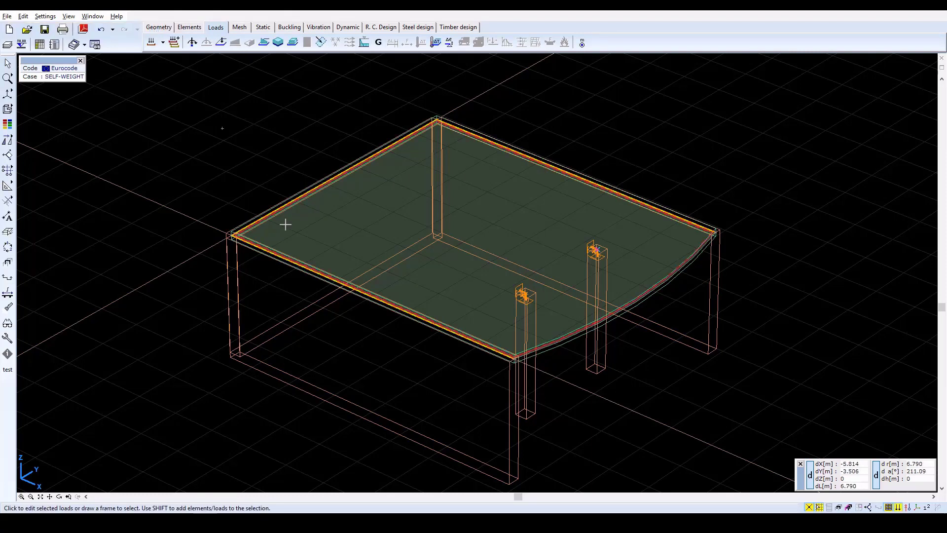
mouse_move(285, 225)
Step: Add a second static load case named FINISHES
left_click(151, 44)
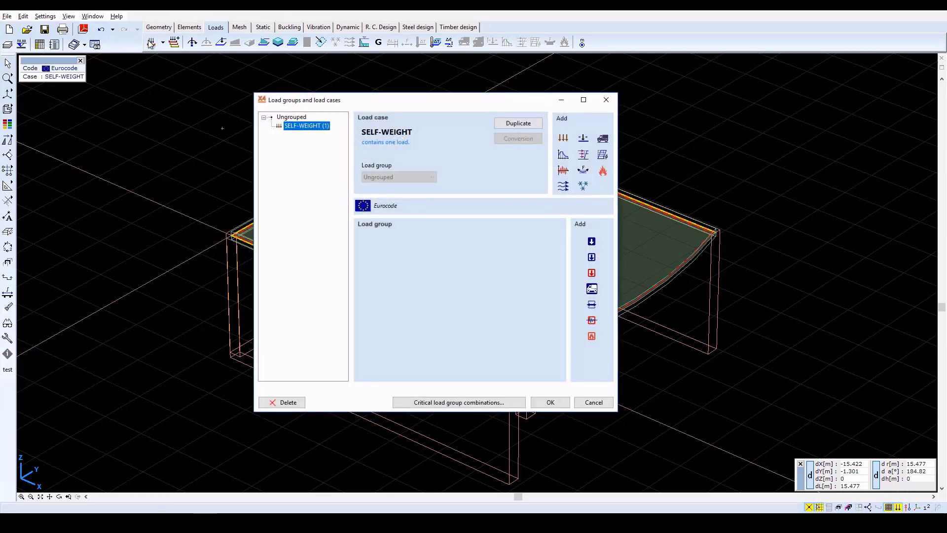
left_click(562, 139)
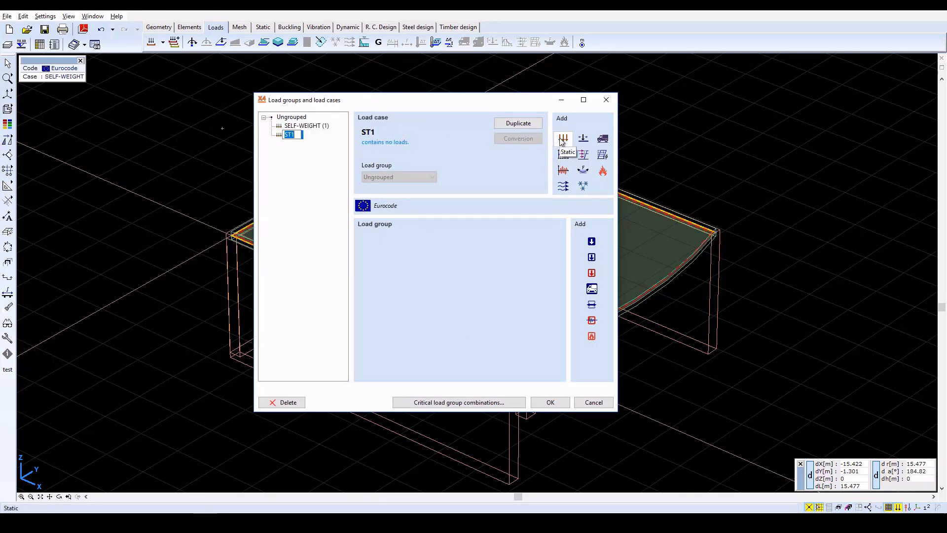
type("FINISHES")
key("Return")
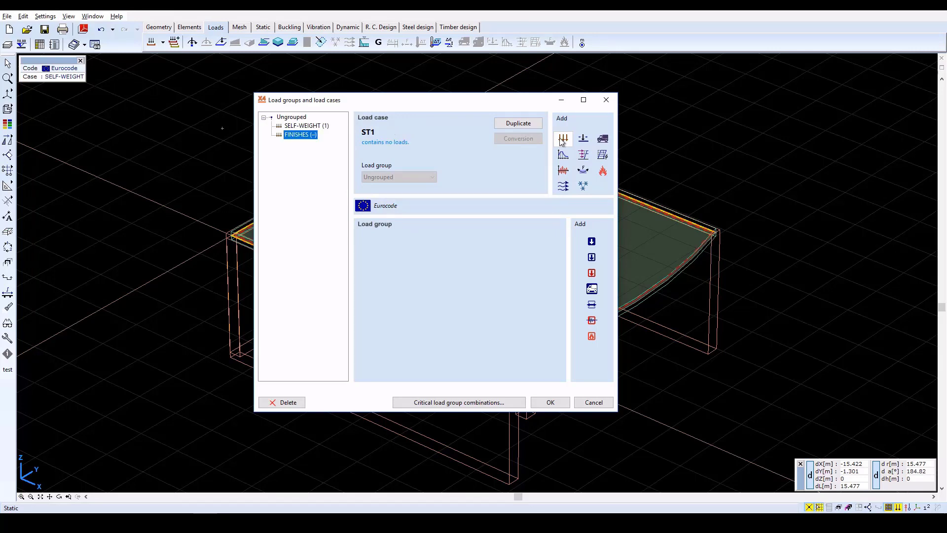
Step: Apply a pz = -2.5 kN/m² distributed domain load over the whole slab in FINISHES
left_click(547, 402)
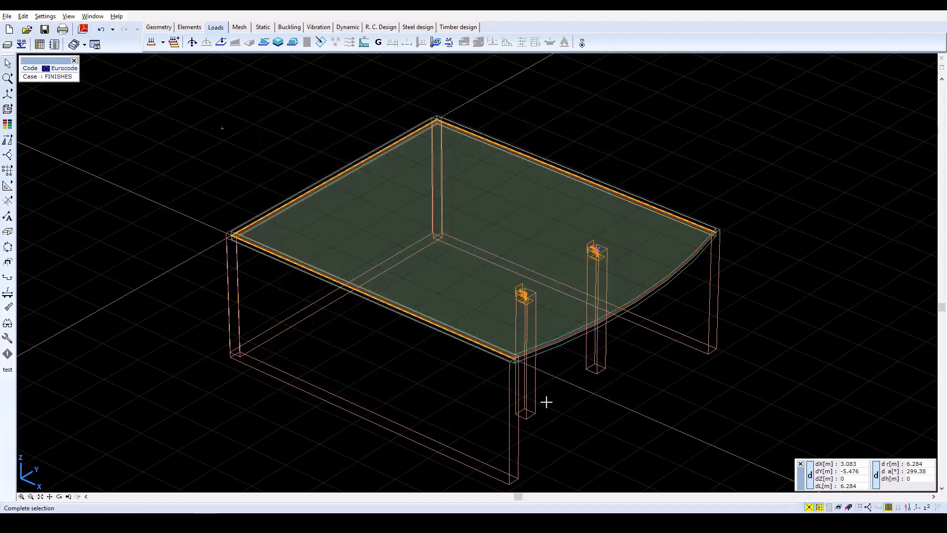
left_click_drag(546, 402, 376, 249)
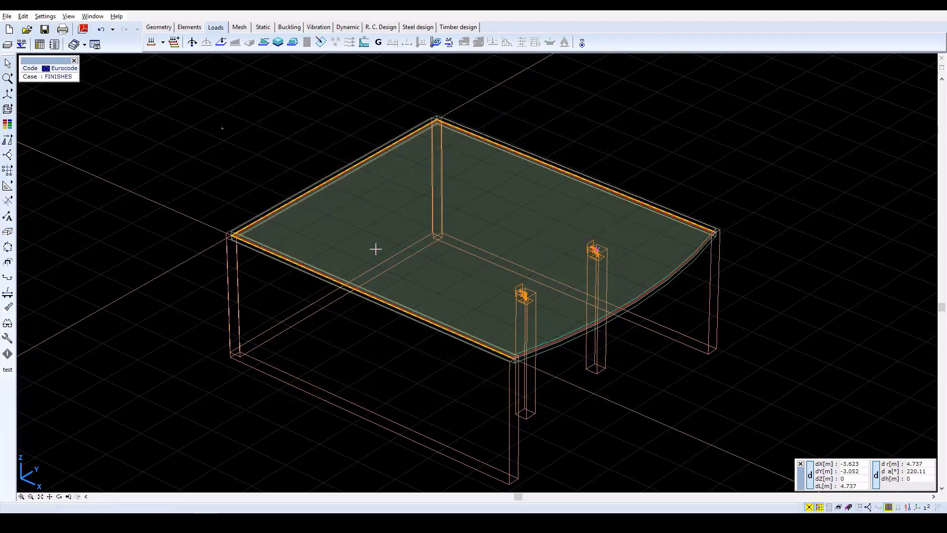
left_click(293, 42)
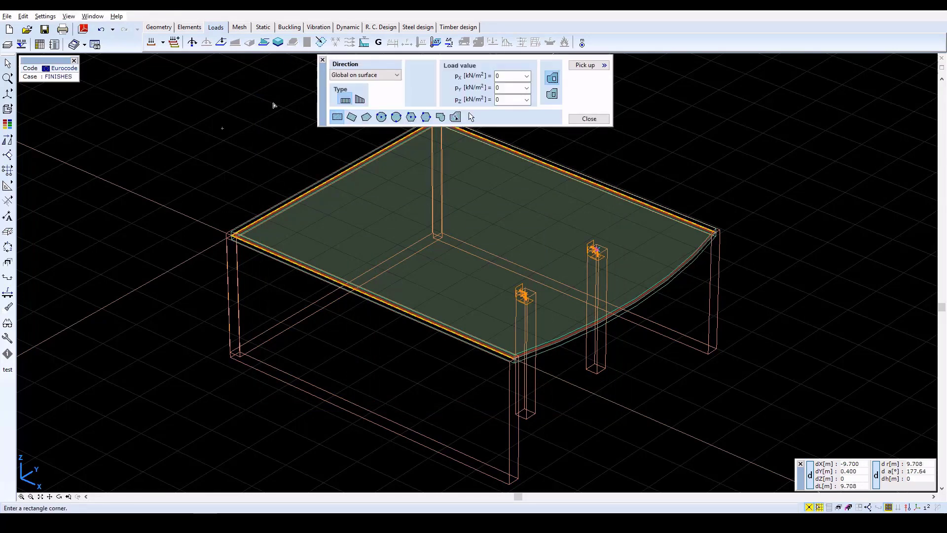
left_click(499, 100)
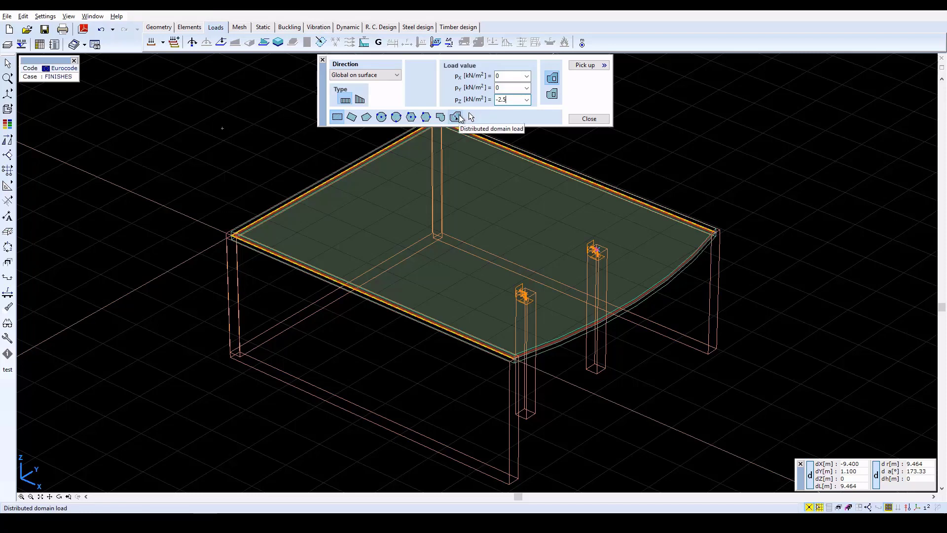
left_click(456, 117)
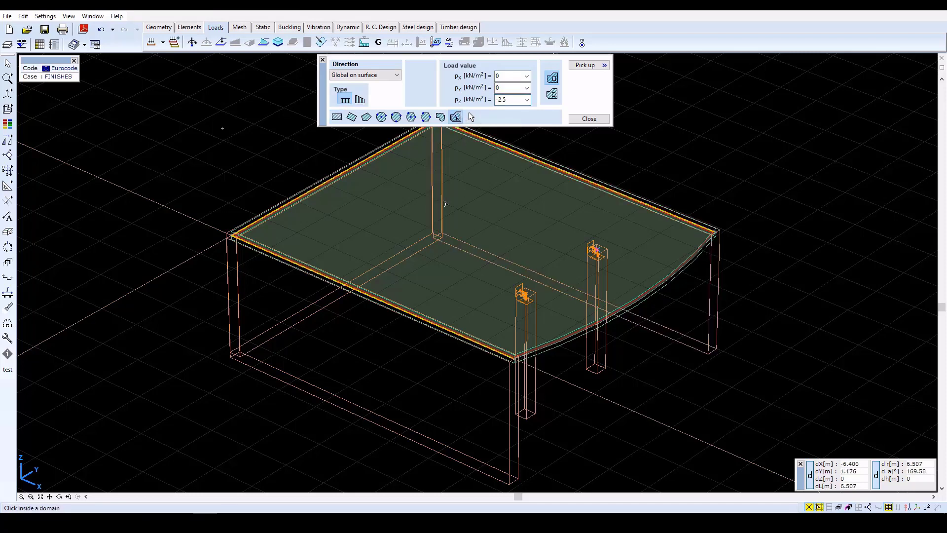
left_click(391, 217)
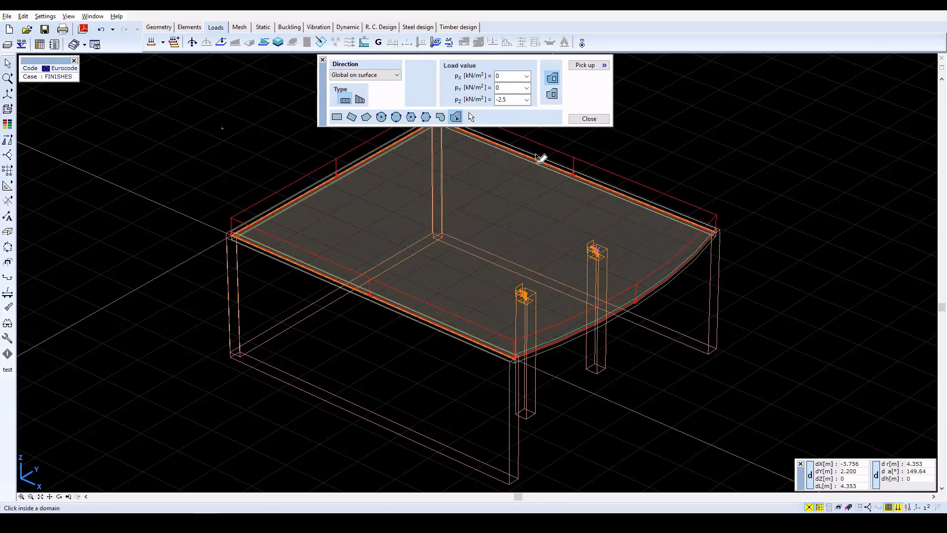
left_click(595, 117)
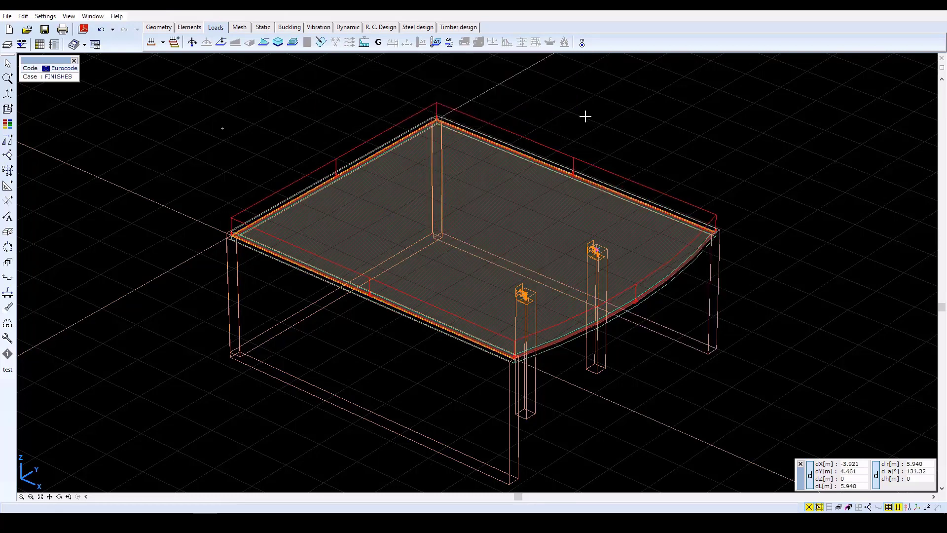
Step: Place a Pz = -1 kN/m line load along the slab's curved edge as a three-point arc
left_click(267, 43)
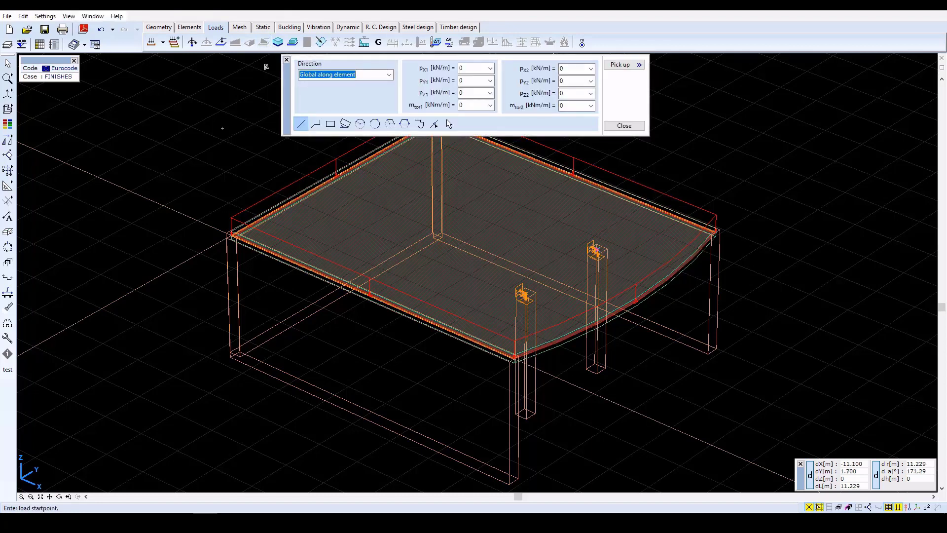
left_click(481, 93)
type("-1")
key("Tab")
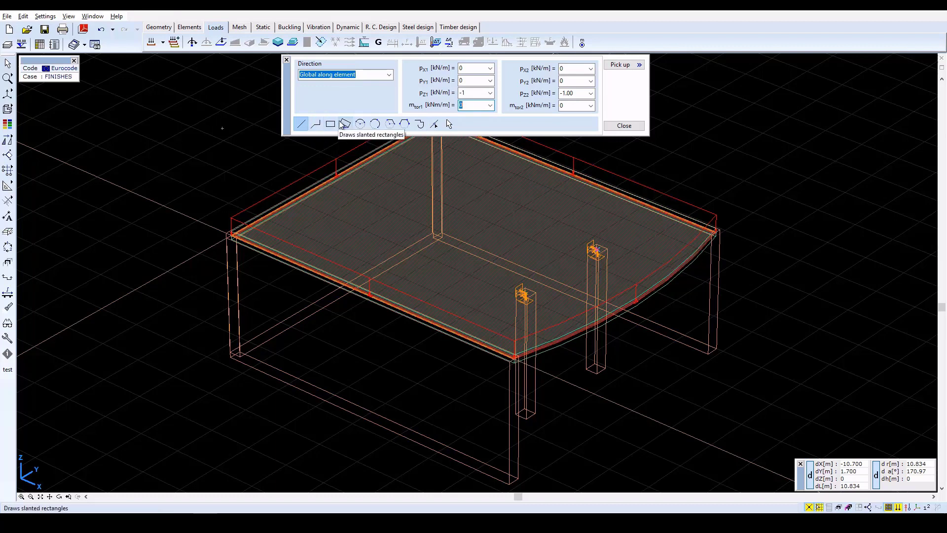
left_click(376, 124)
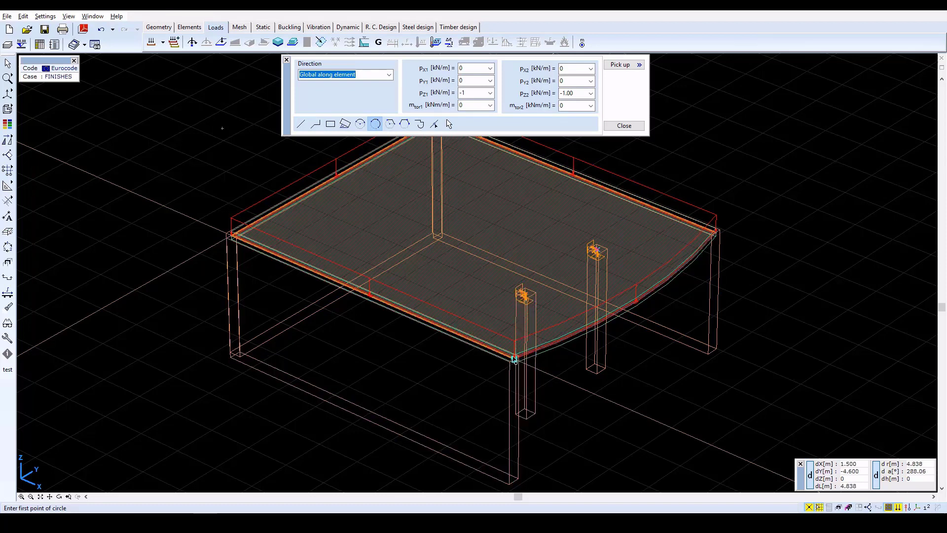
left_click(514, 359)
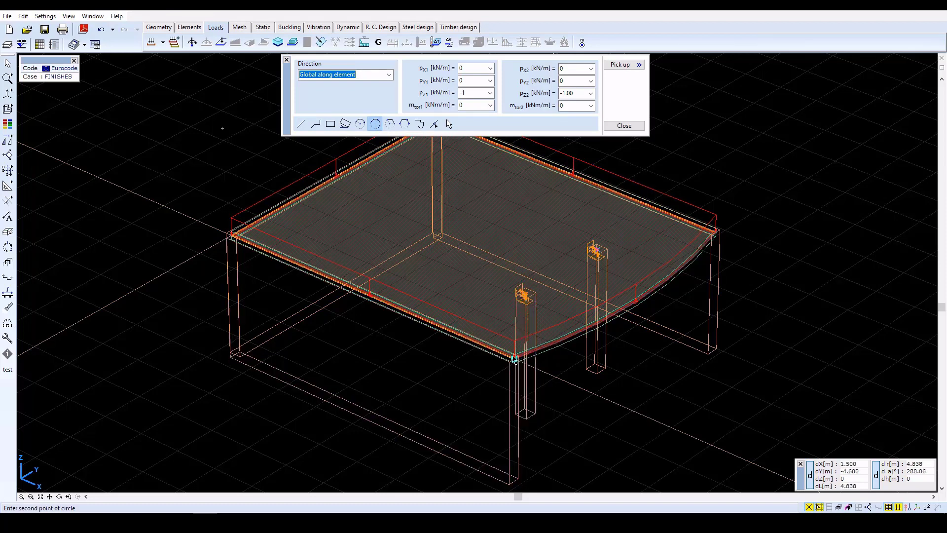
left_click(638, 302)
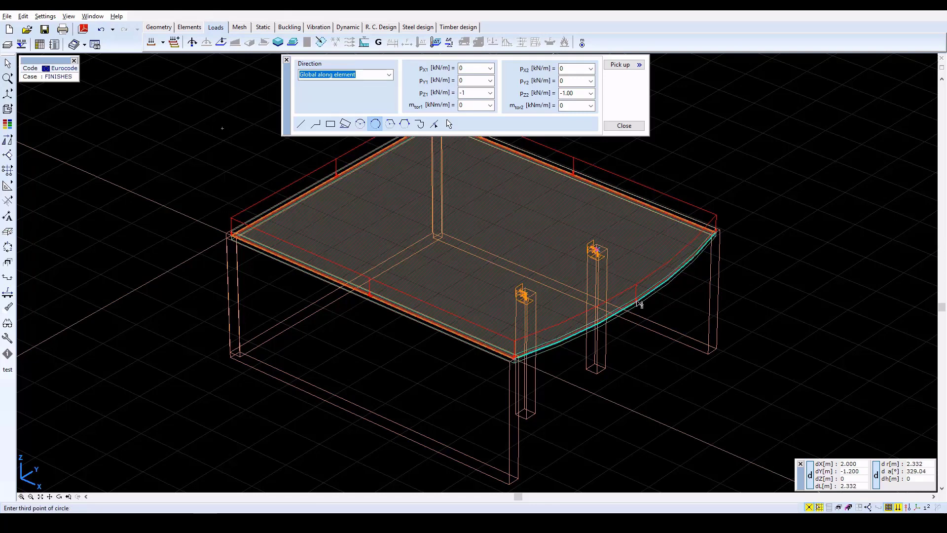
left_click(717, 232)
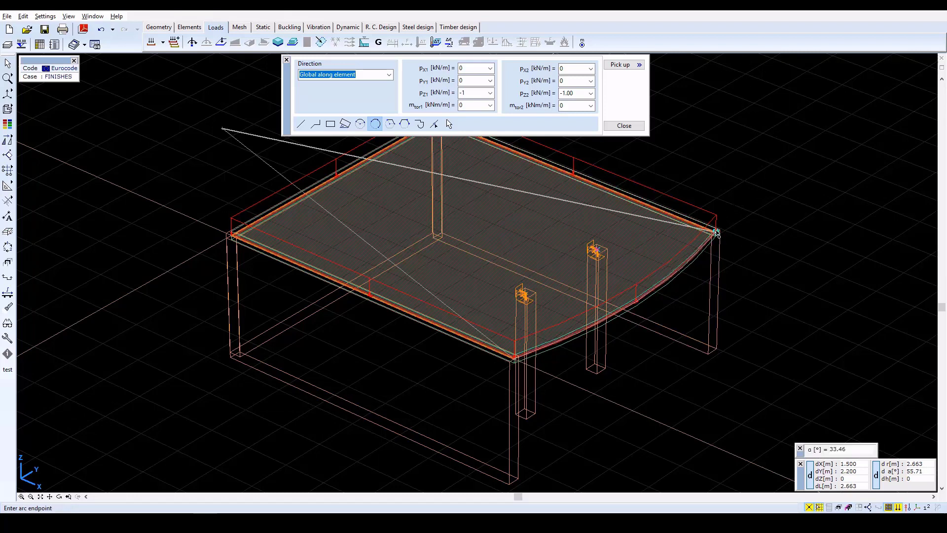
left_click(717, 232)
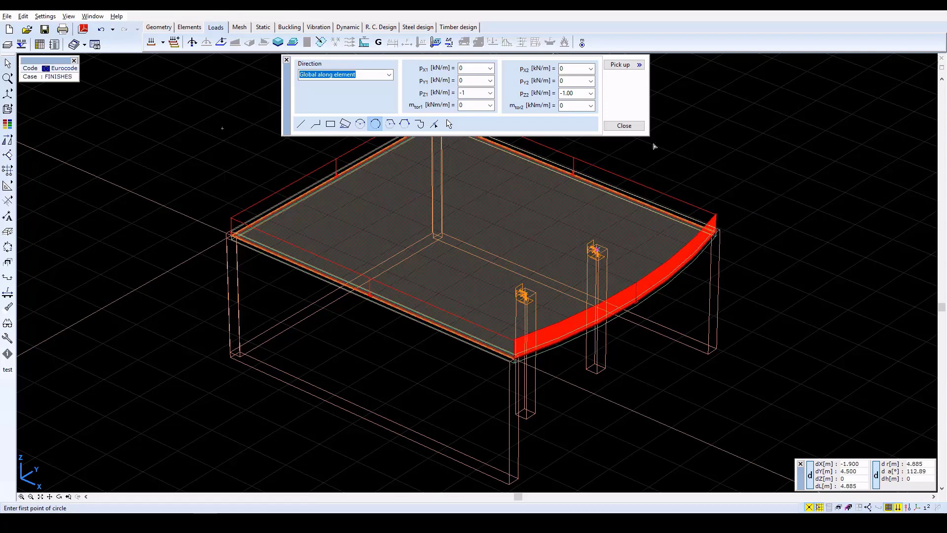
left_click(636, 126)
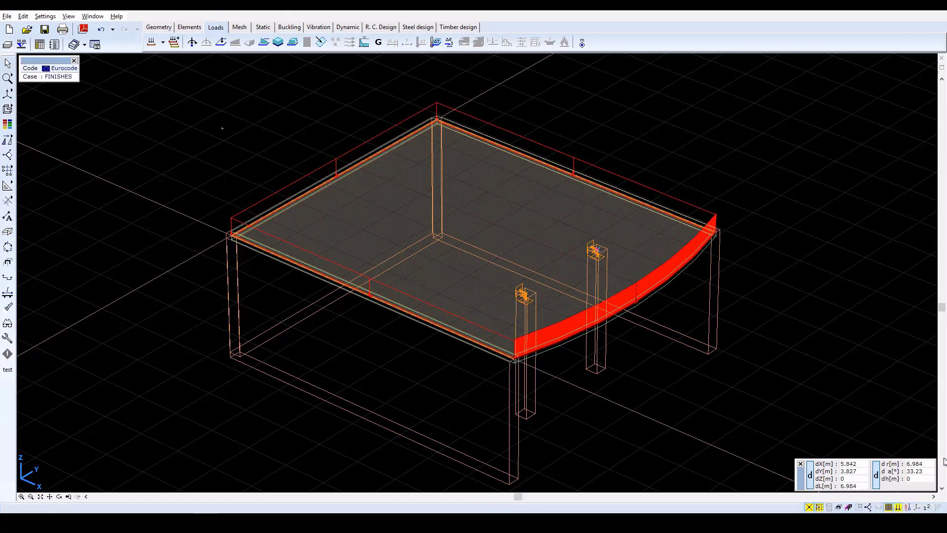
Step: Label the loads on the model with their values and units
mouse_move(899, 508)
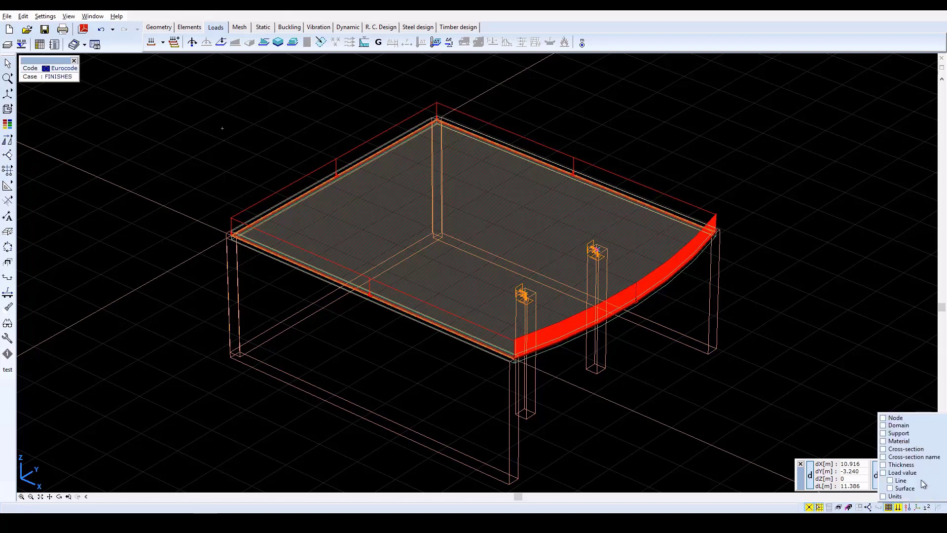
left_click(895, 473)
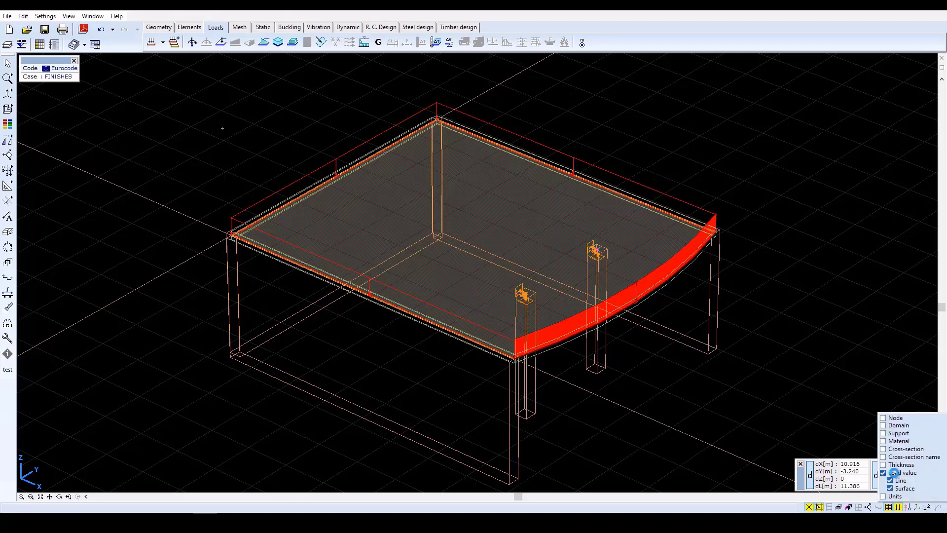
left_click(884, 497)
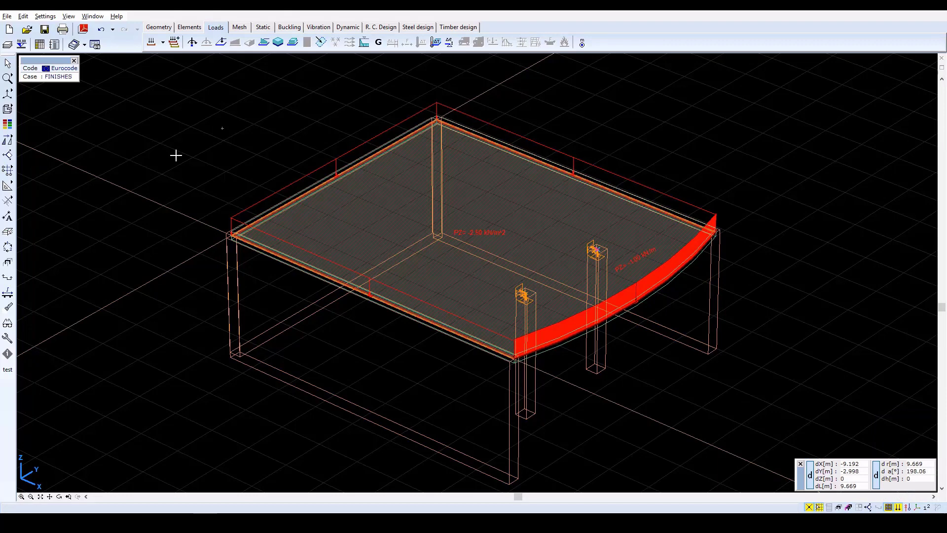
Step: Add a new static load case named LIVE and make it active
left_click(152, 42)
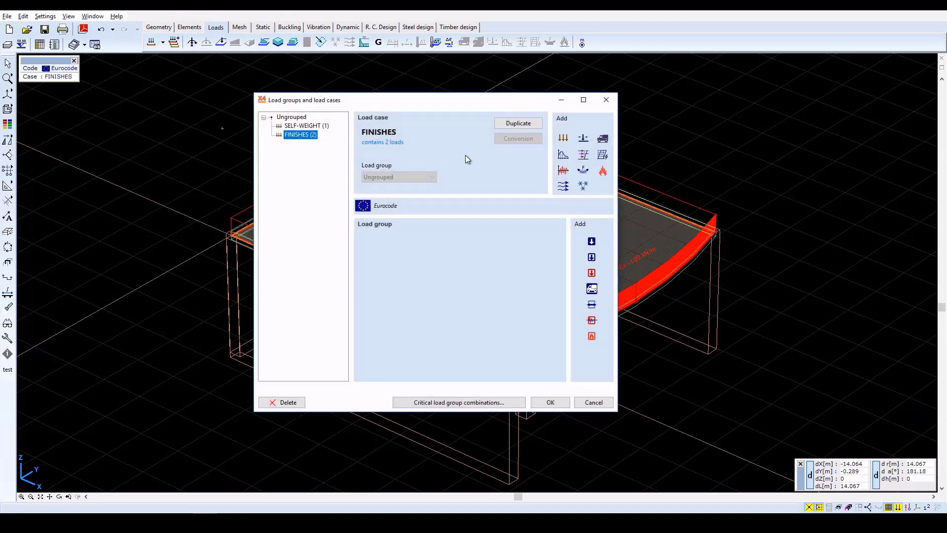
left_click(564, 138)
type("LIVE")
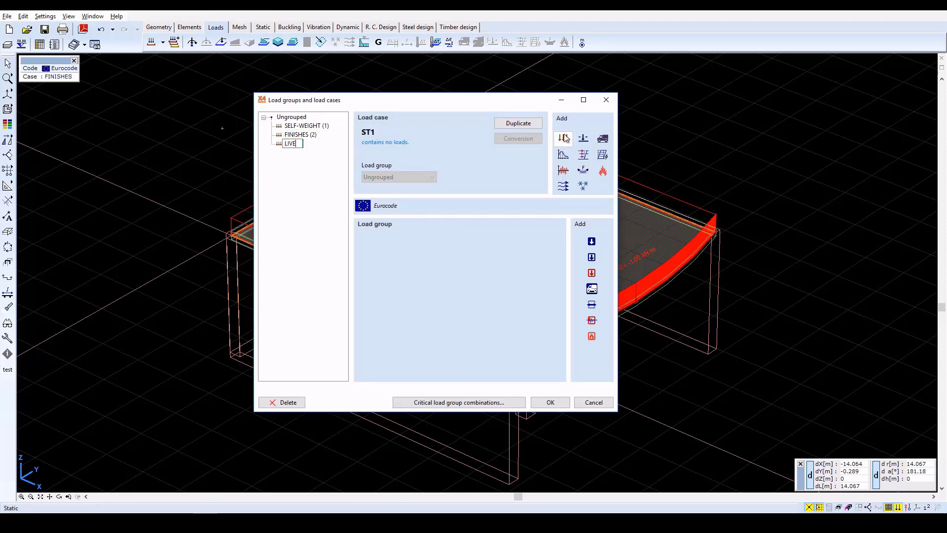
left_click(550, 402)
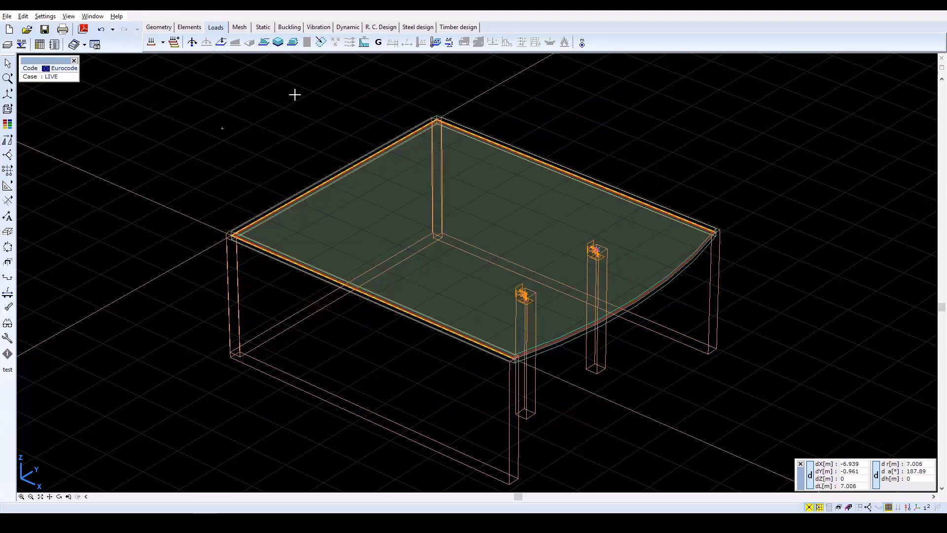
Step: Apply a pz = -3 kN/m² distributed domain load over the whole slab
left_click(293, 42)
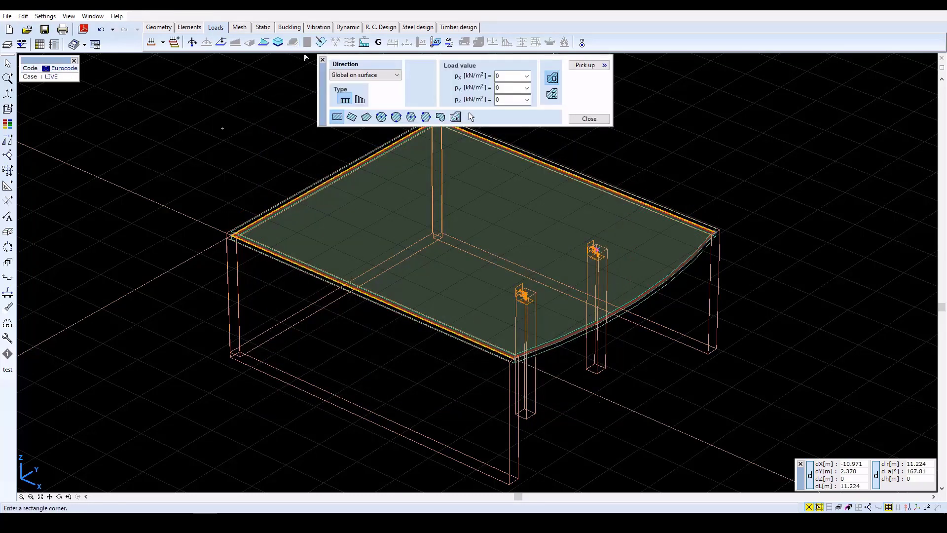
double_click(501, 100)
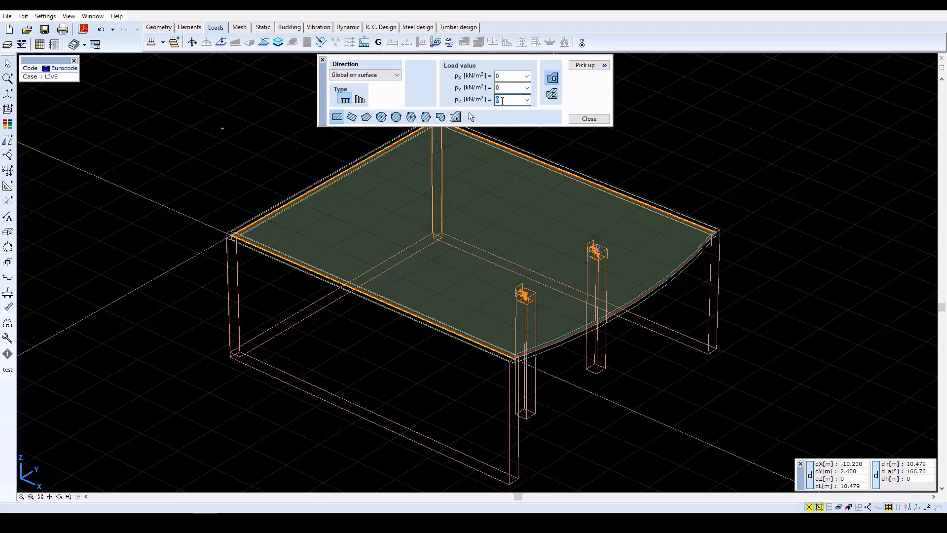
type("-3")
left_click(455, 119)
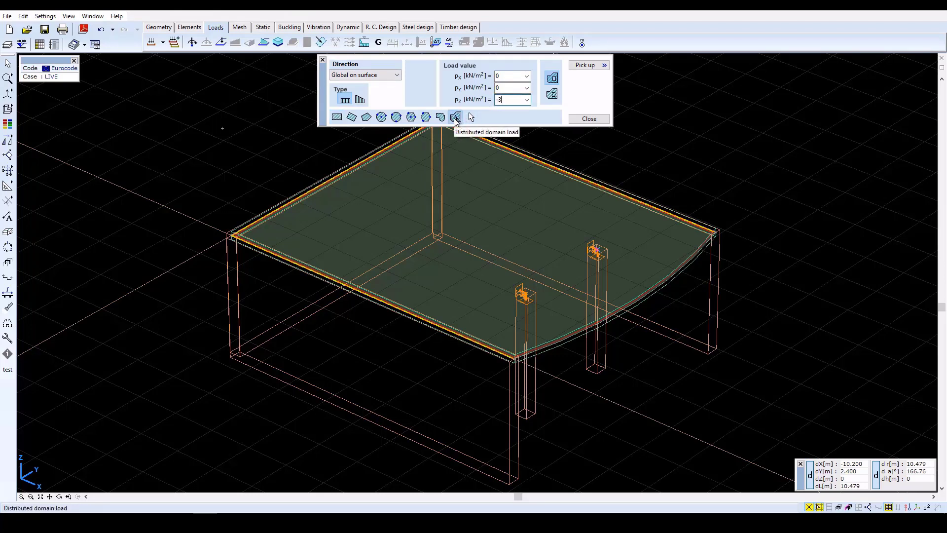
left_click(375, 192)
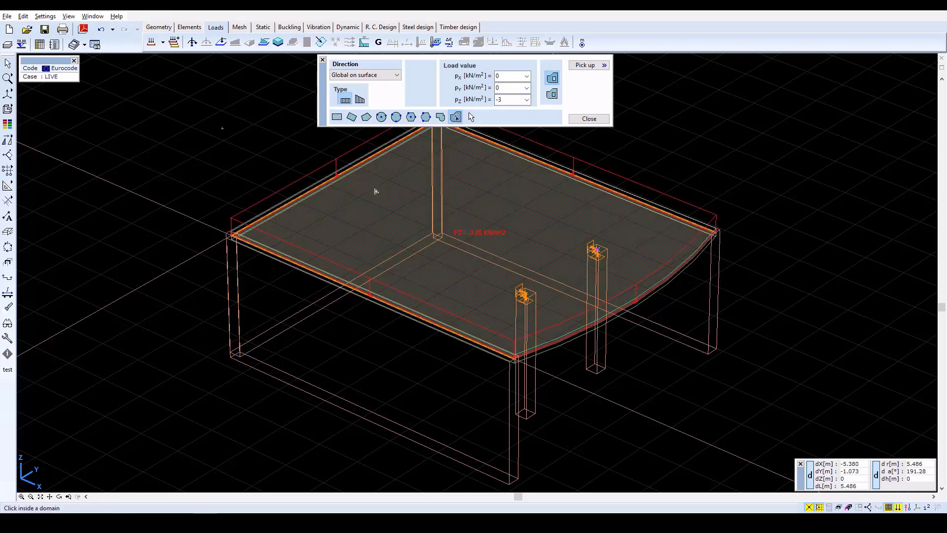
left_click(589, 119)
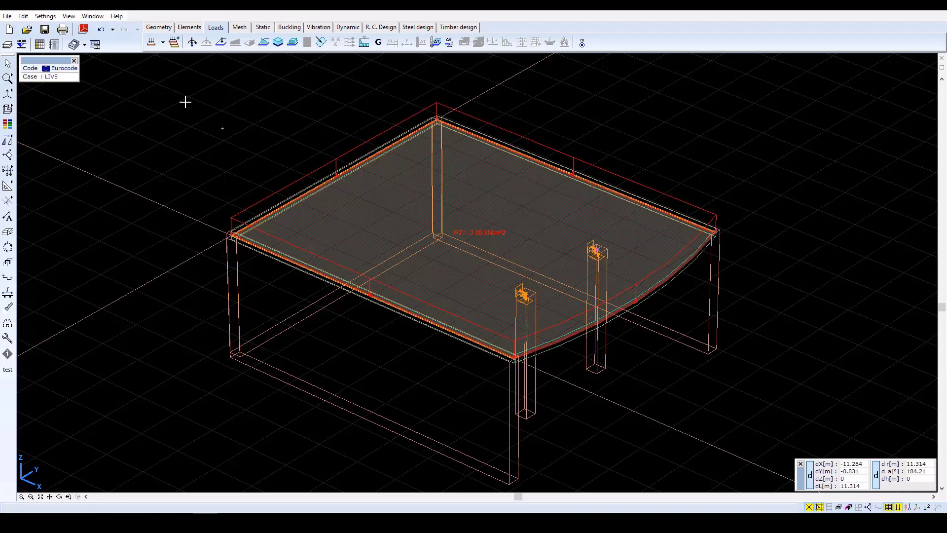
Step: Add combination Co #1 as SLS quasi-permanent with factors 1.00, 1.00, 0.30
left_click(177, 44)
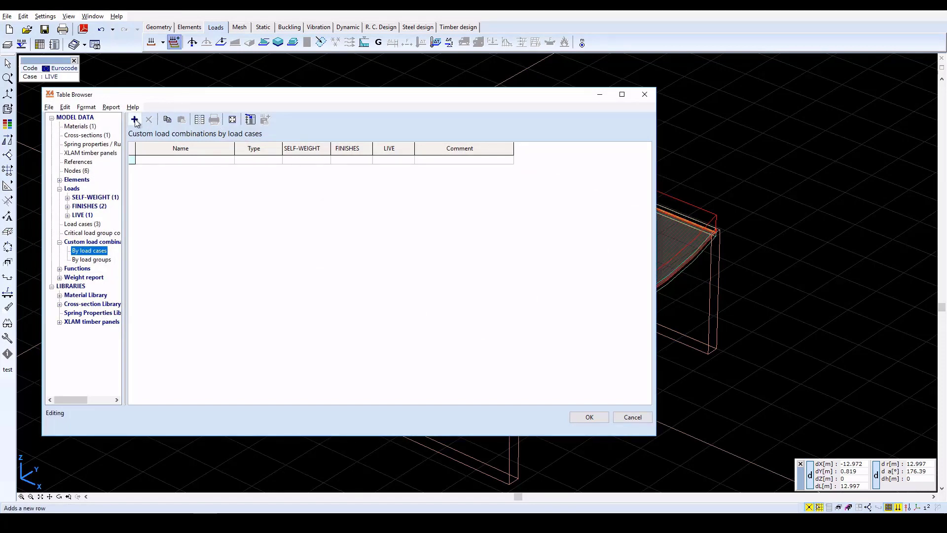
left_click(134, 120)
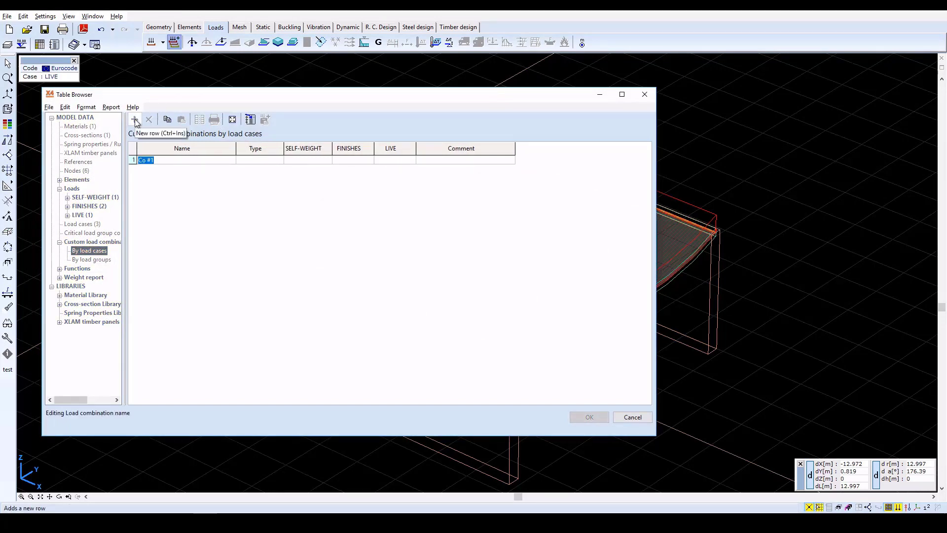
key("Tab")
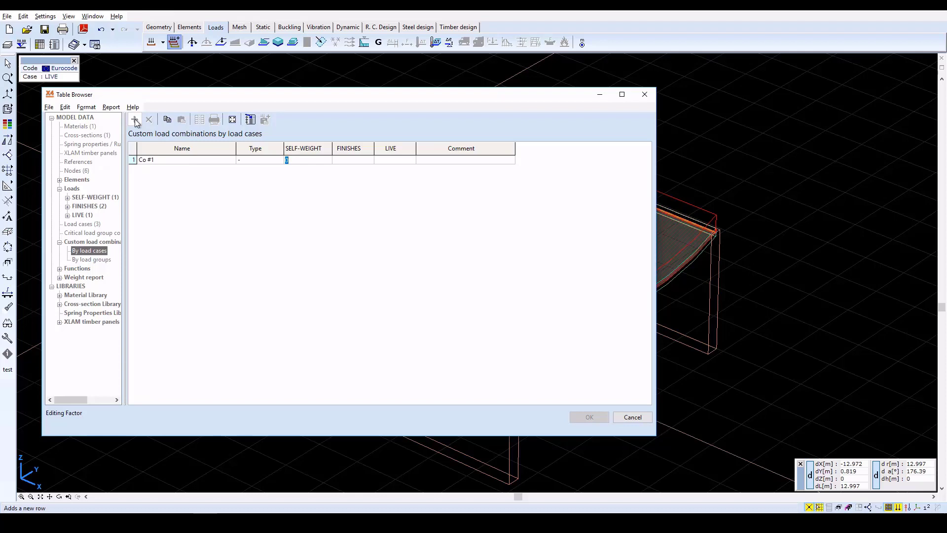
type("1")
key("Tab")
type("1")
key("Tab")
type("0.3")
key("Tab")
key("Tab")
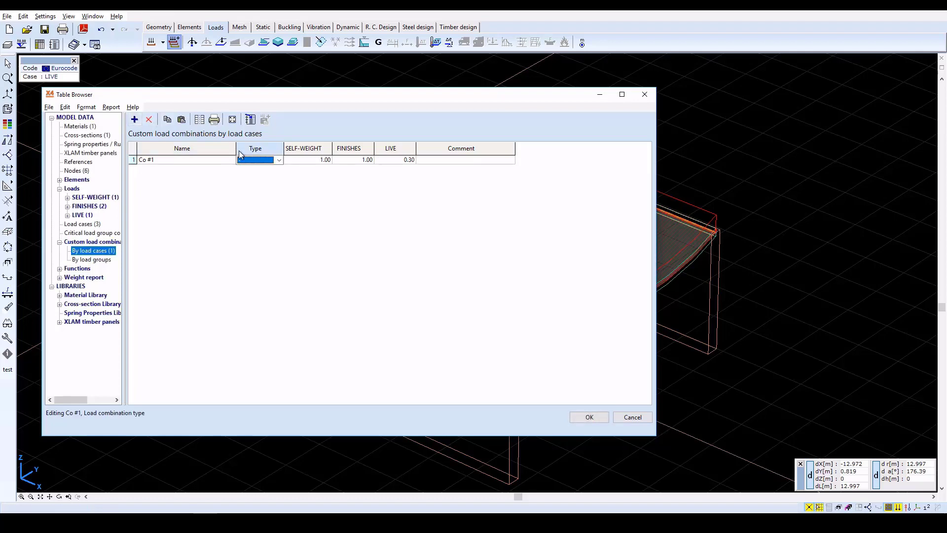
left_click(279, 160)
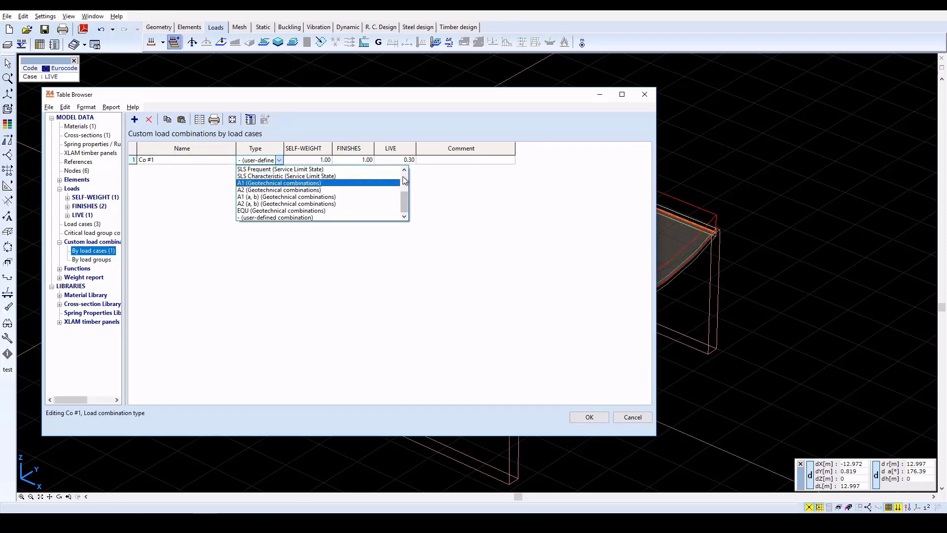
scroll(402, 177, "up", 3)
left_click(337, 211)
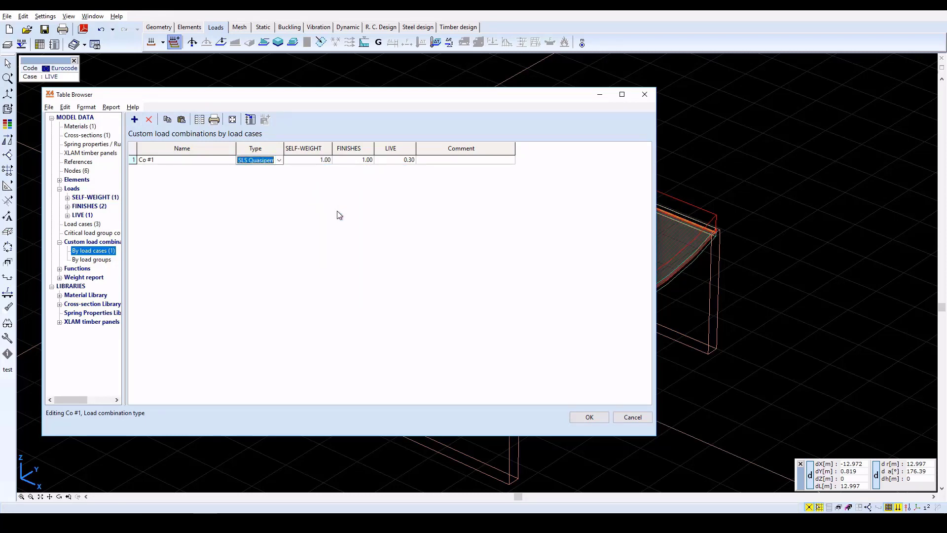
Step: Add combination Co #2 as ULS with factors 1.35, 1.35, 1.50 and save
left_click(134, 120)
left_click(286, 169)
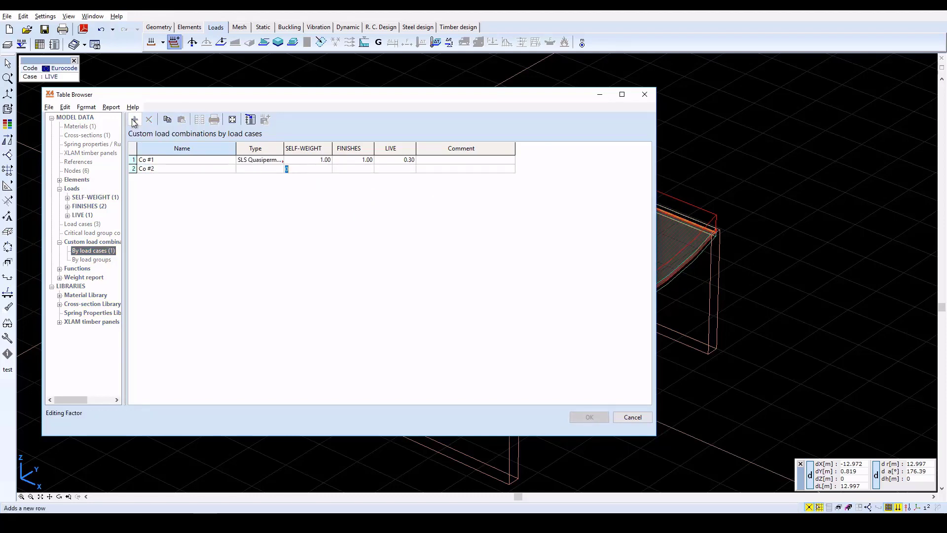
type("1.35")
key("Tab")
type("1.35")
key("Tab")
type("1.5")
key("Tab")
key("Tab")
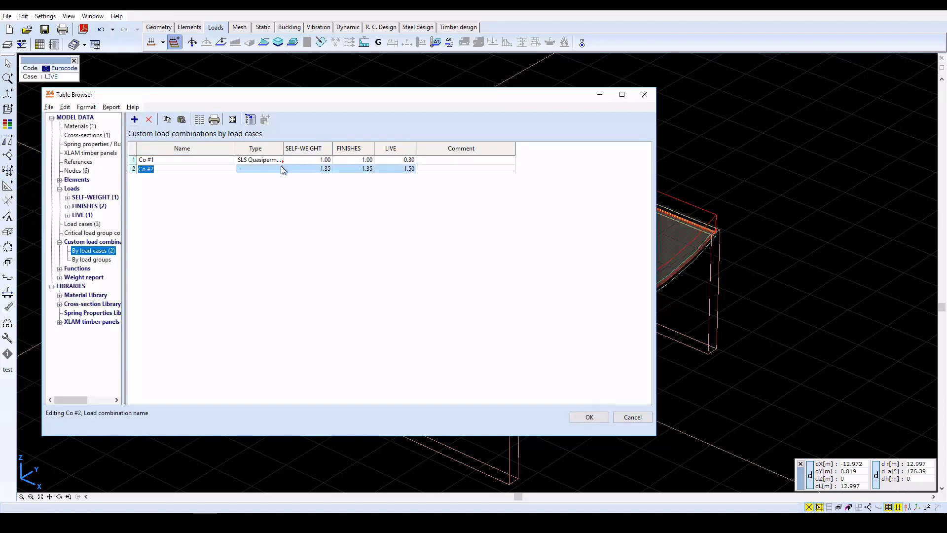
left_click(281, 168)
left_click(279, 169)
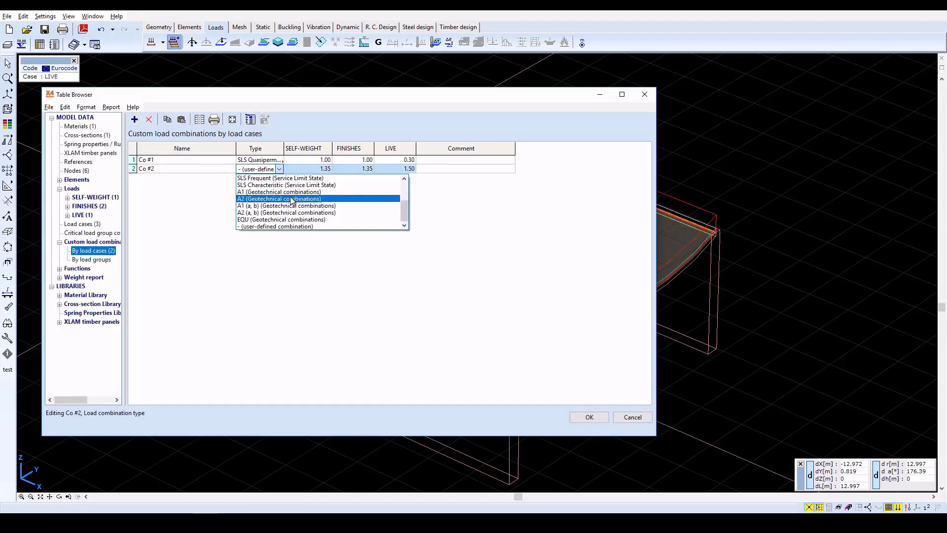
scroll(293, 201, "up", 3)
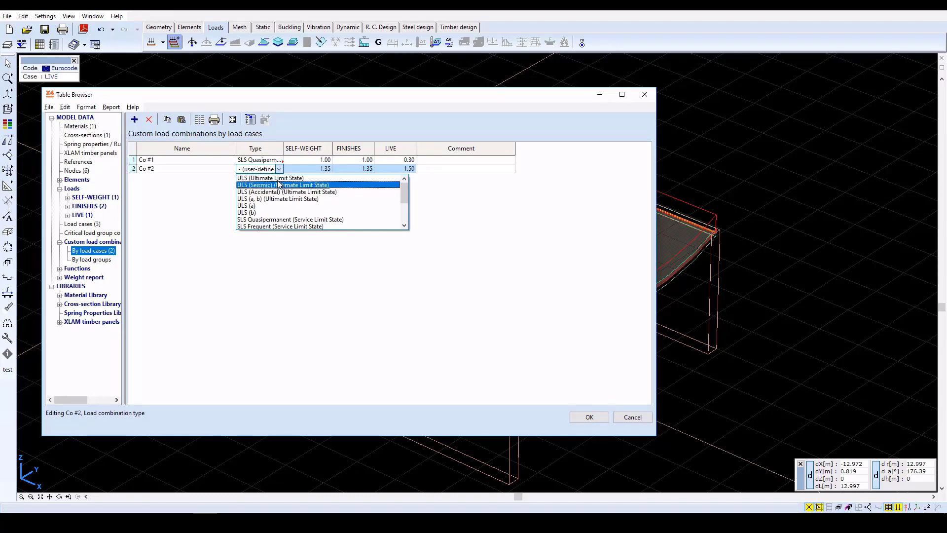
left_click(275, 178)
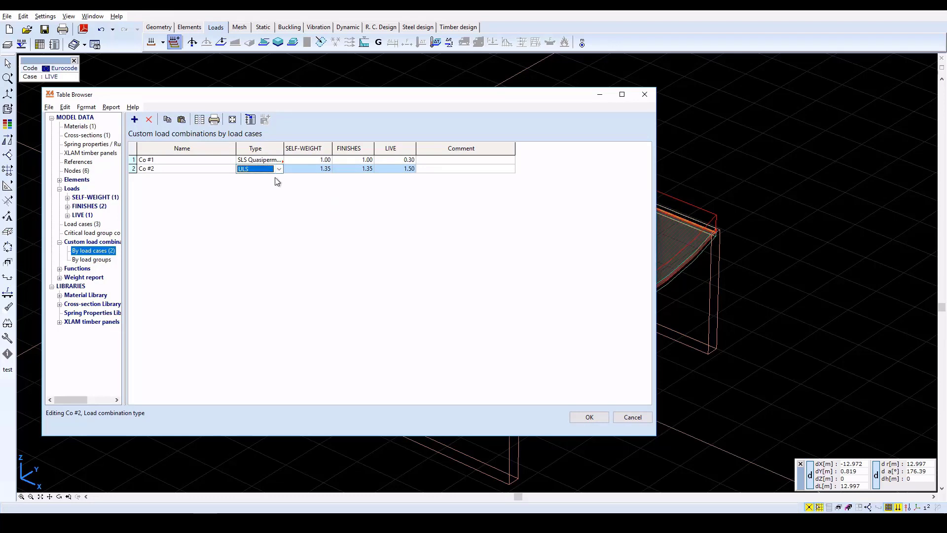
key("Tab")
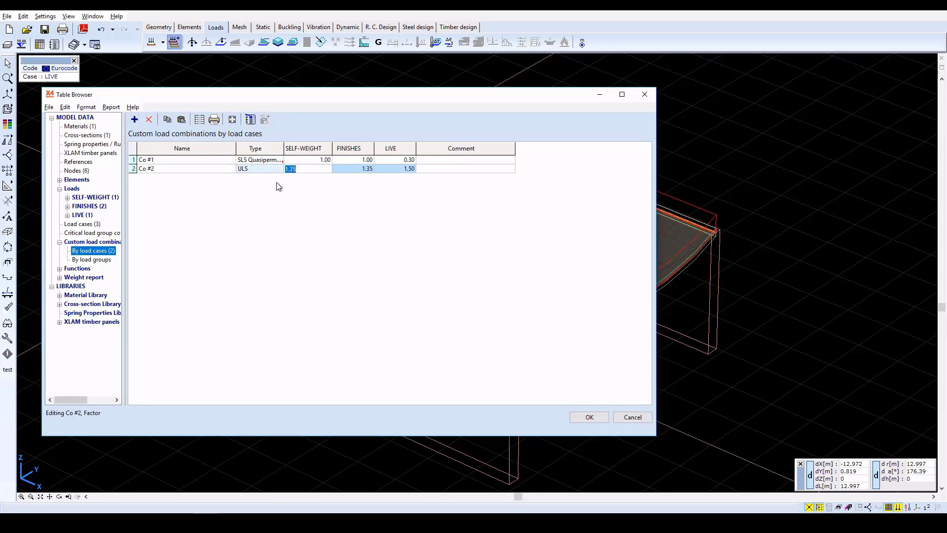
left_click(587, 416)
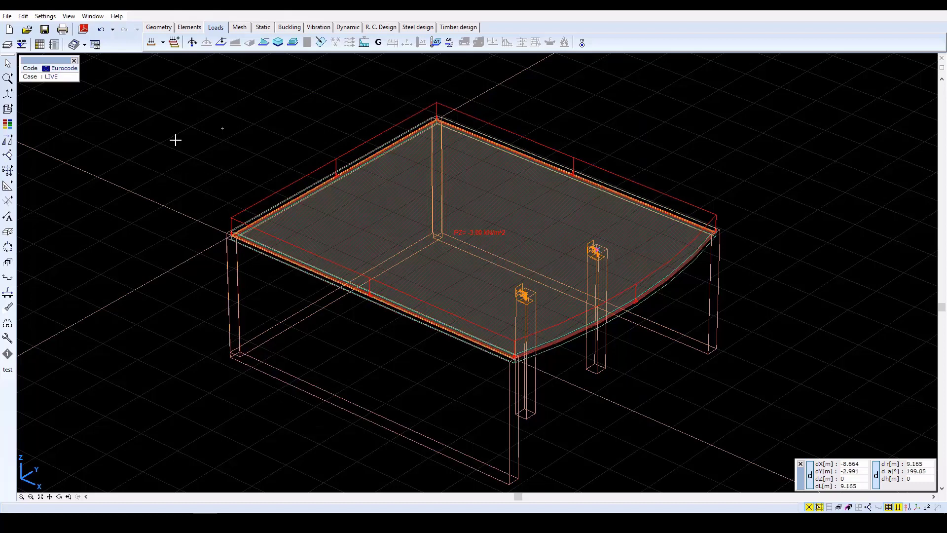
Step: Start Domain meshing from the Mesh tools and select the arched slab domain
left_click(239, 29)
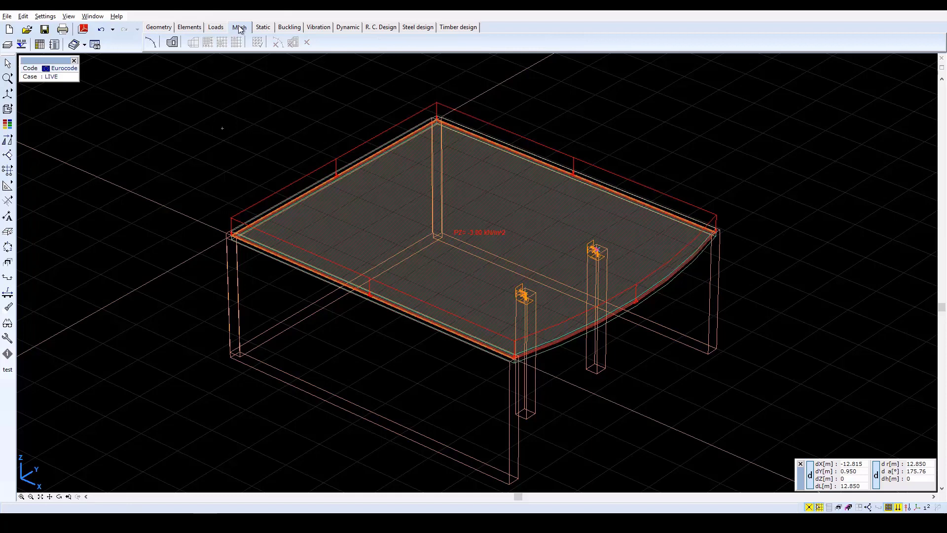
left_click(172, 44)
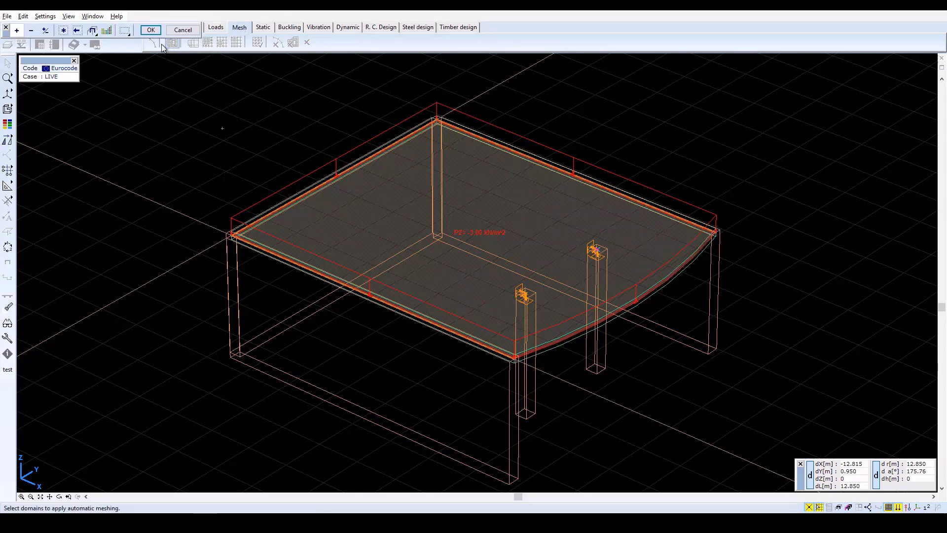
left_click(295, 209)
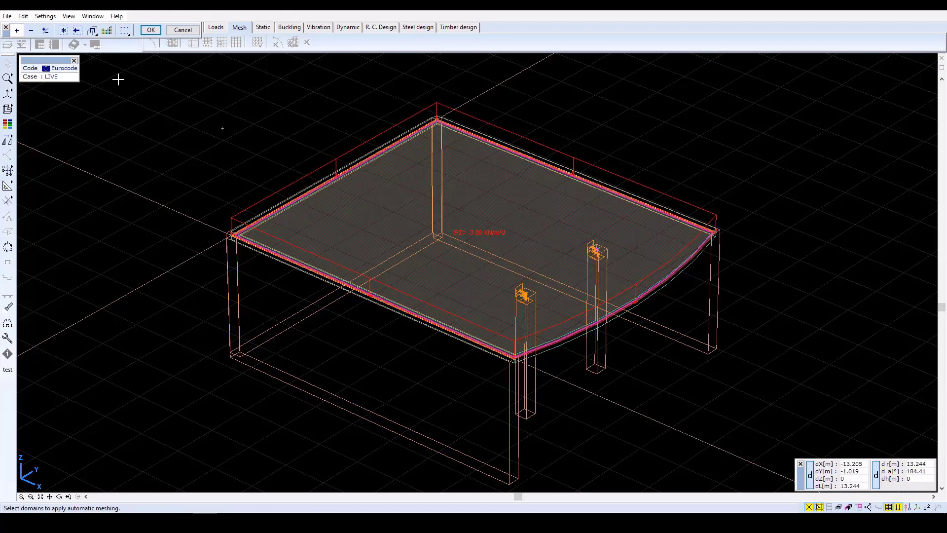
Step: Mesh the slab with 0.65 m quadrilateral elements fitted to point, line and surface loads
left_click(156, 30)
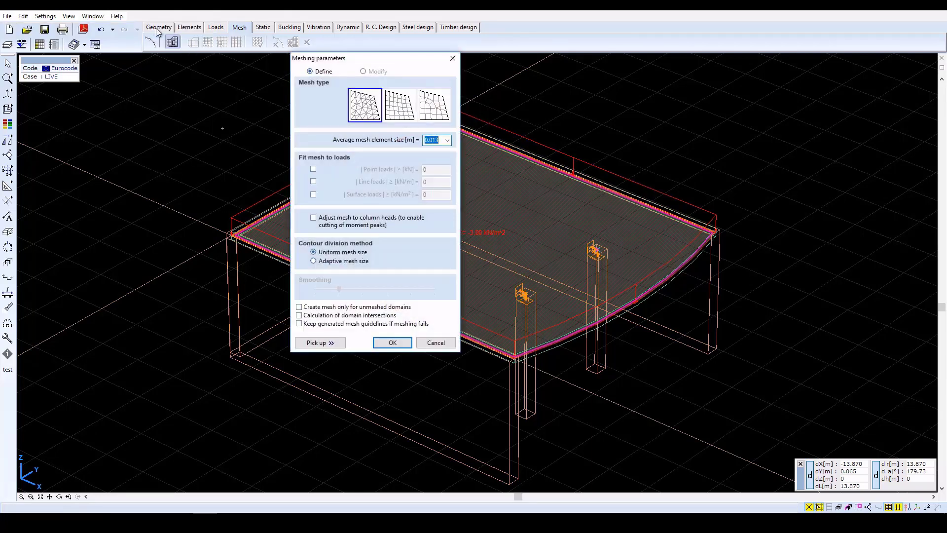
left_click(399, 118)
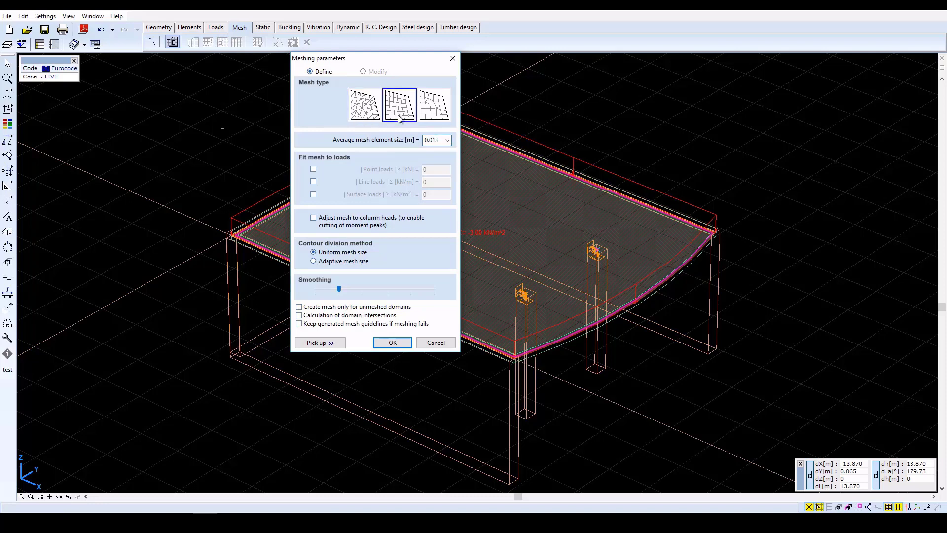
double_click(431, 140)
type("0")
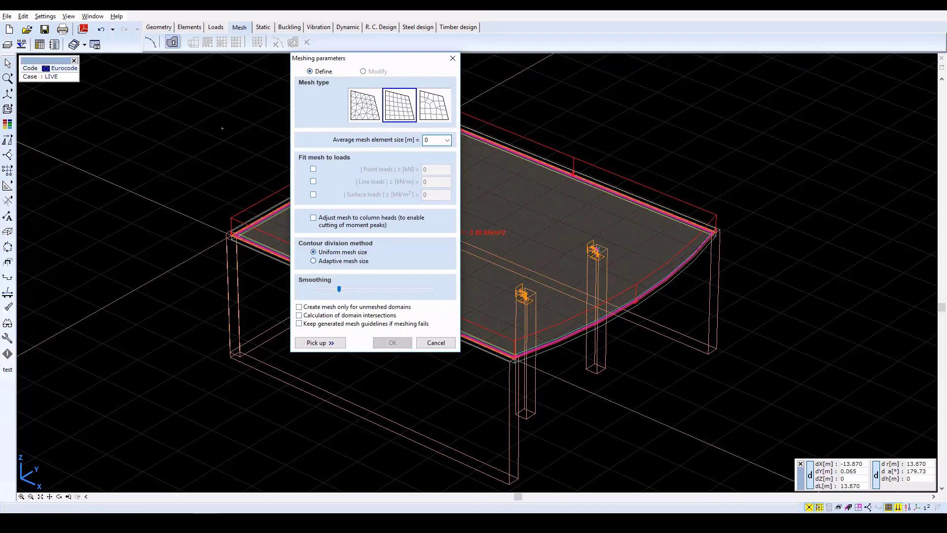
type(".65")
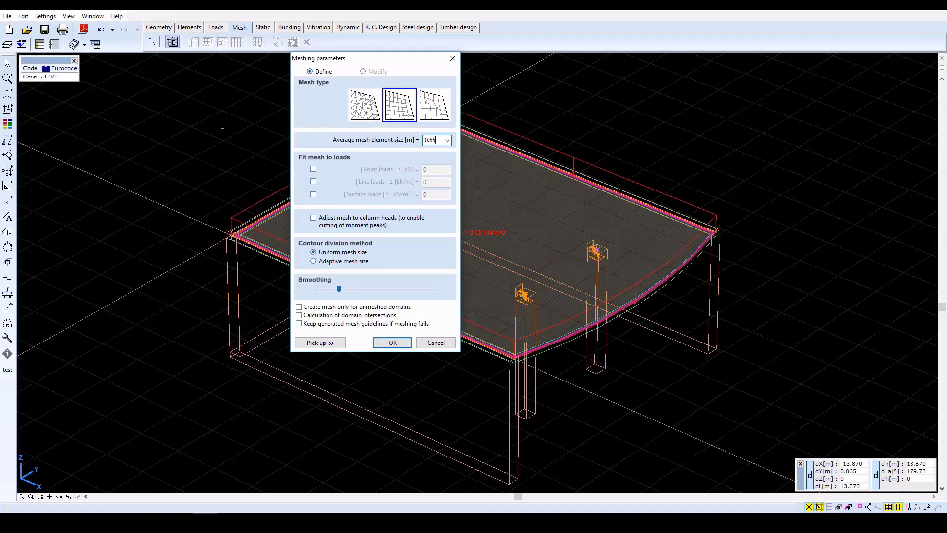
left_click(313, 170)
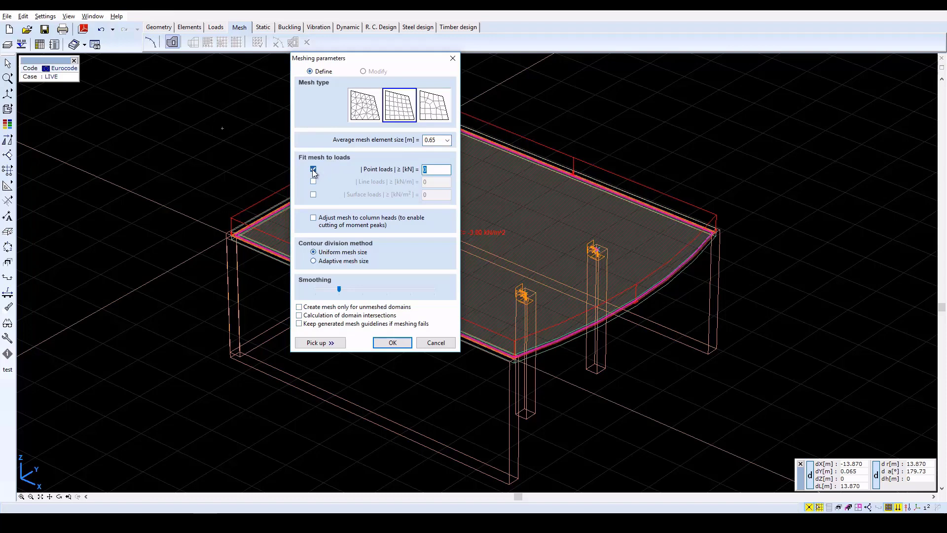
left_click(314, 183)
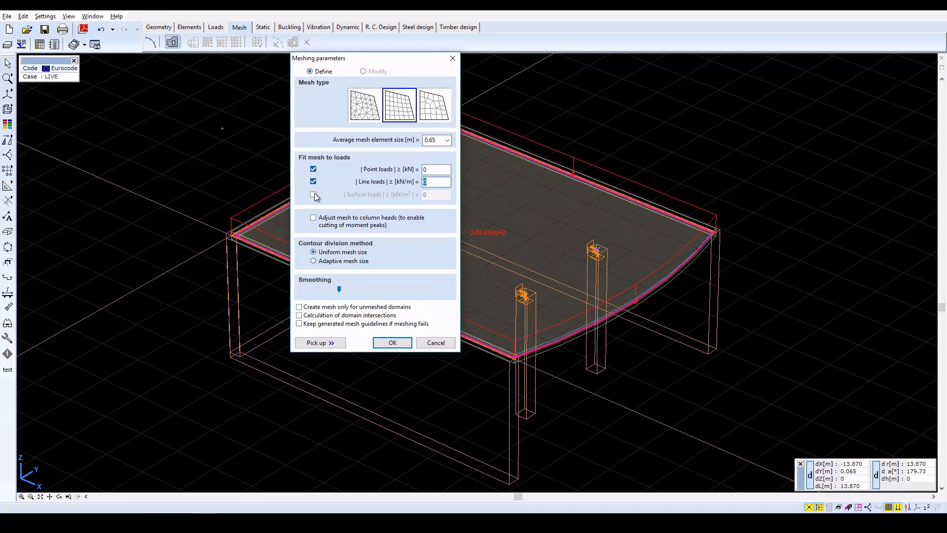
left_click(314, 194)
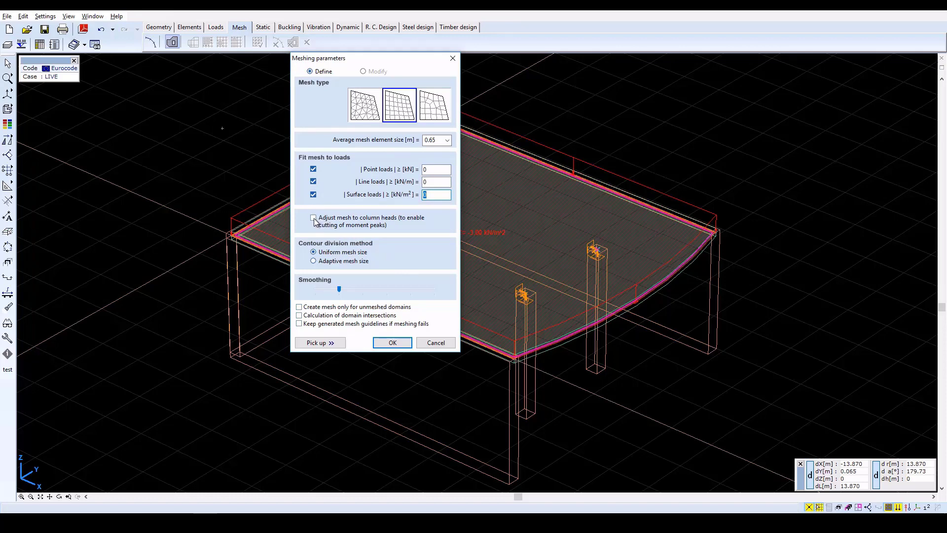
left_click(392, 343)
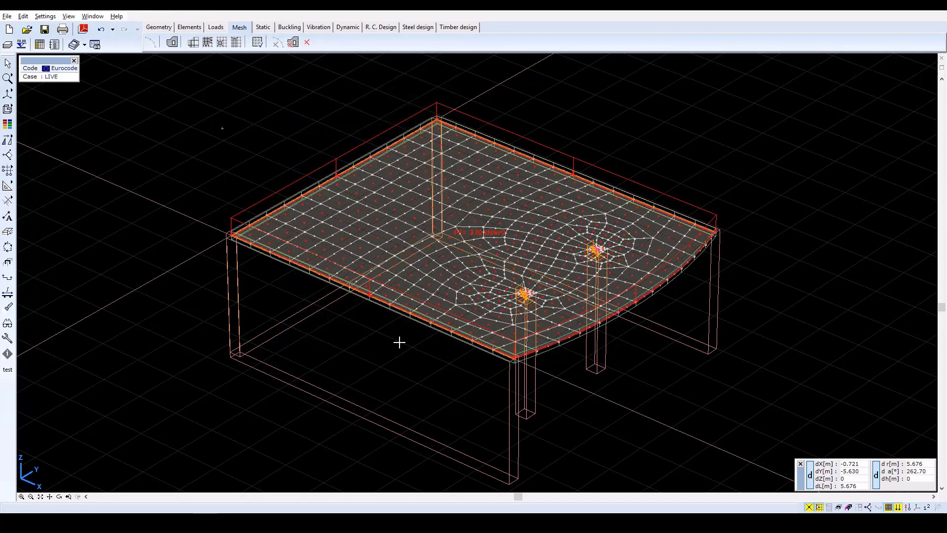
Step: Show the surface local axes on the slab model, then hide them again
left_click(6, 326)
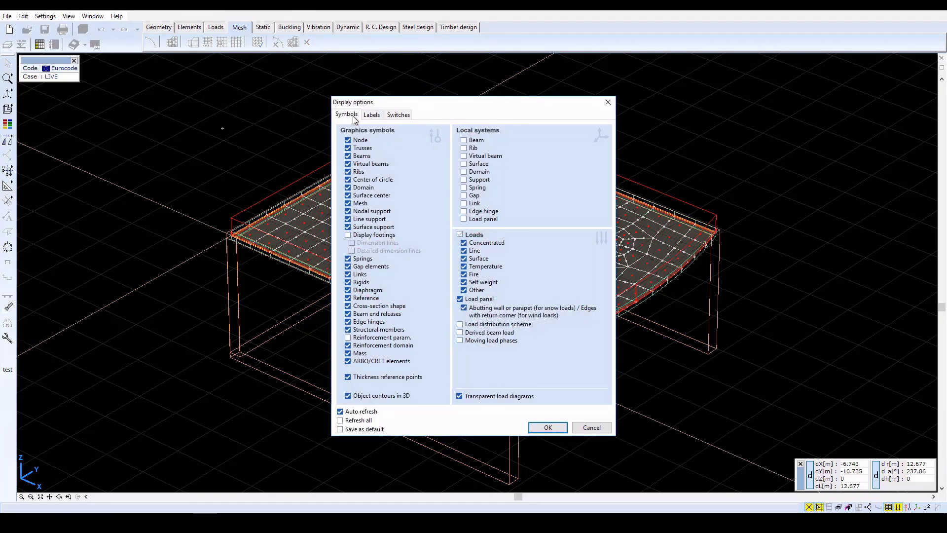
left_click(477, 166)
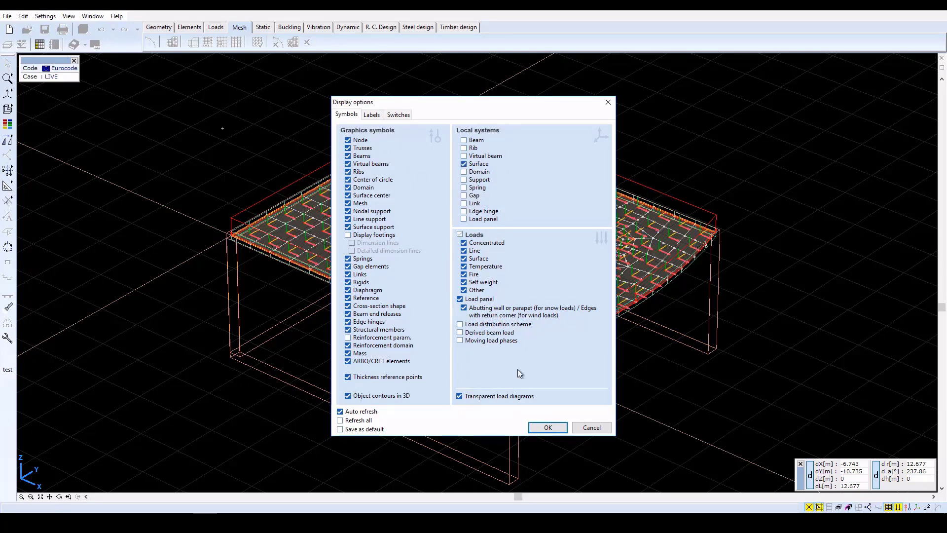
left_click(549, 427)
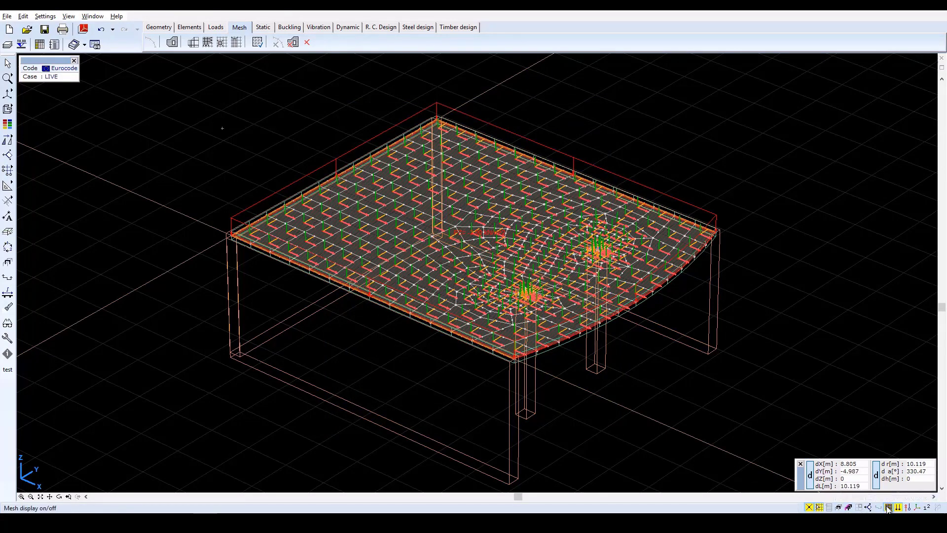
mouse_move(916, 510)
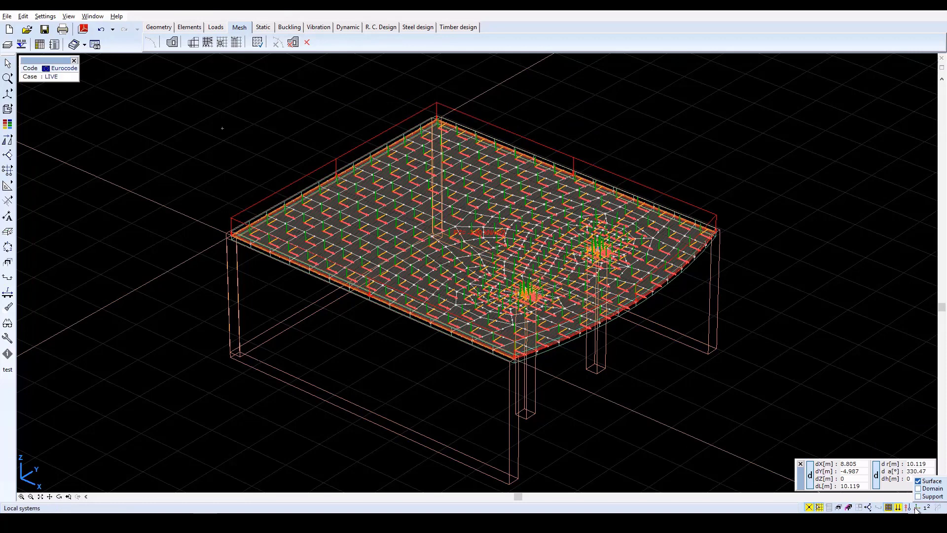
left_click(920, 483)
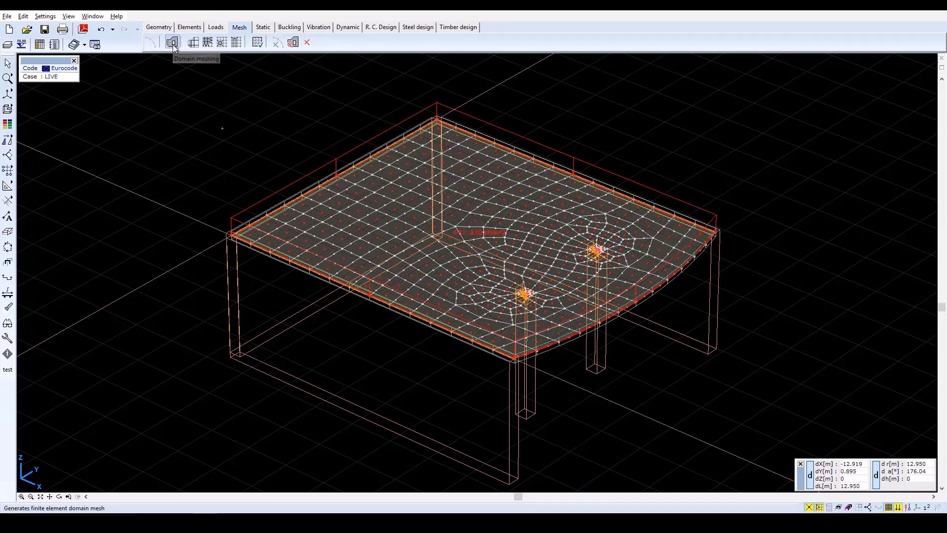
Step: Run linear static analysis with automatic nodal DOF, giving self-weight eZ down to -1.416 mm
left_click(264, 28)
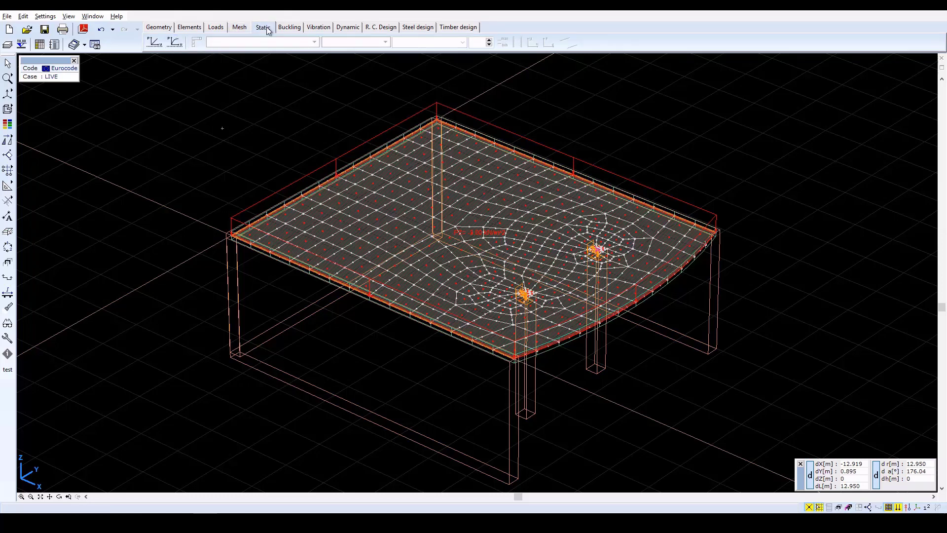
left_click(153, 44)
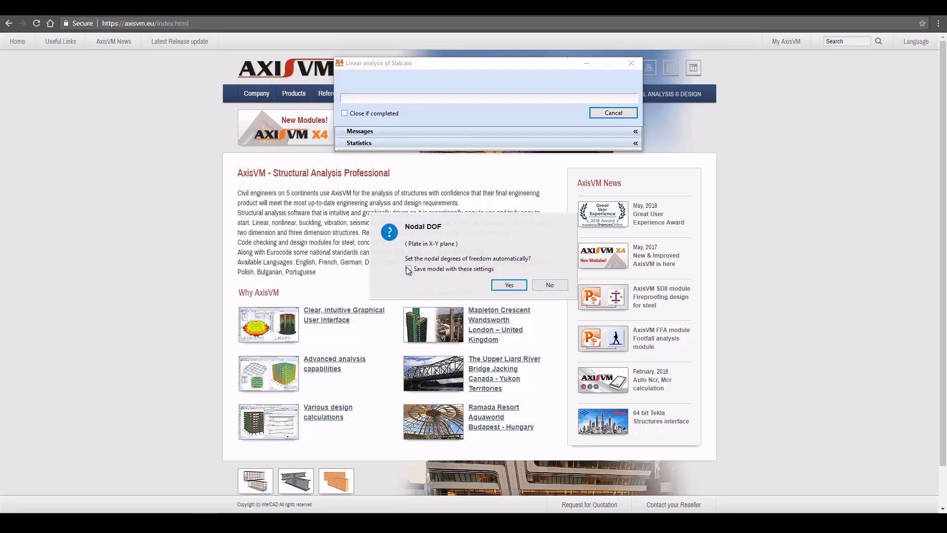
left_click(508, 286)
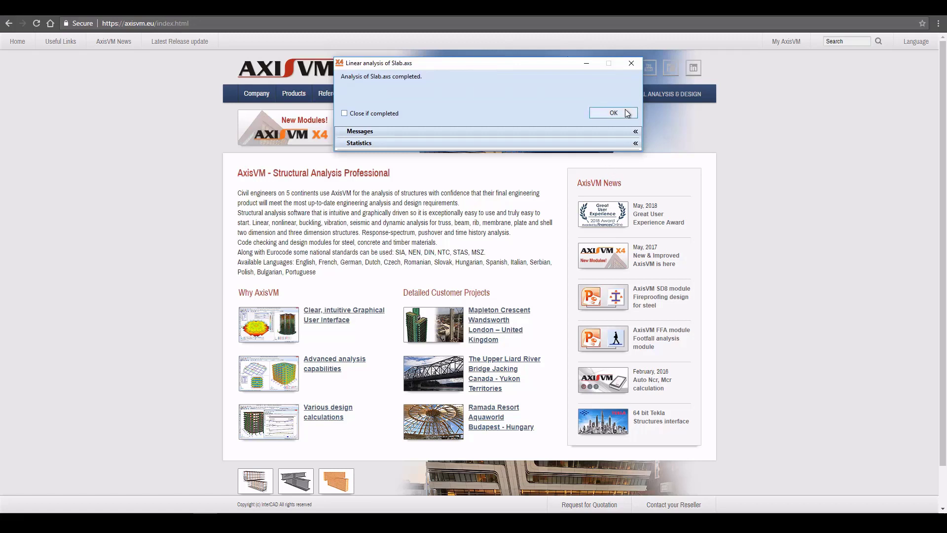
left_click(626, 113)
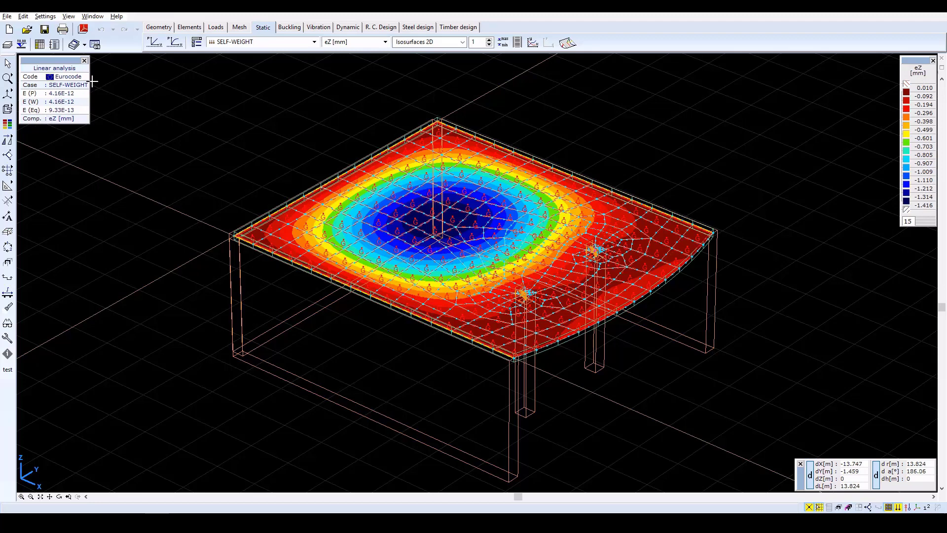
Step: Display eZ displacement results for combination Co.#1 (SLS Quasipermanent)
left_click(252, 43)
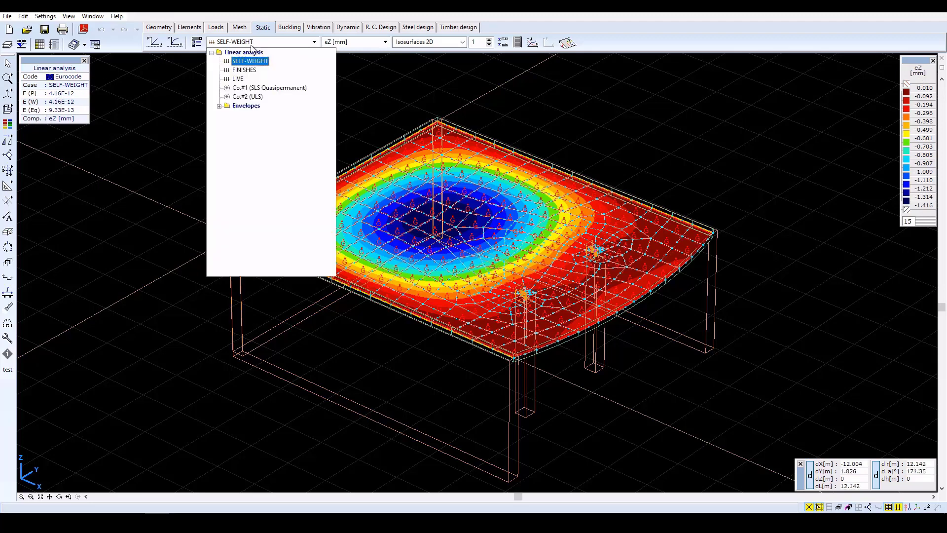
left_click(252, 89)
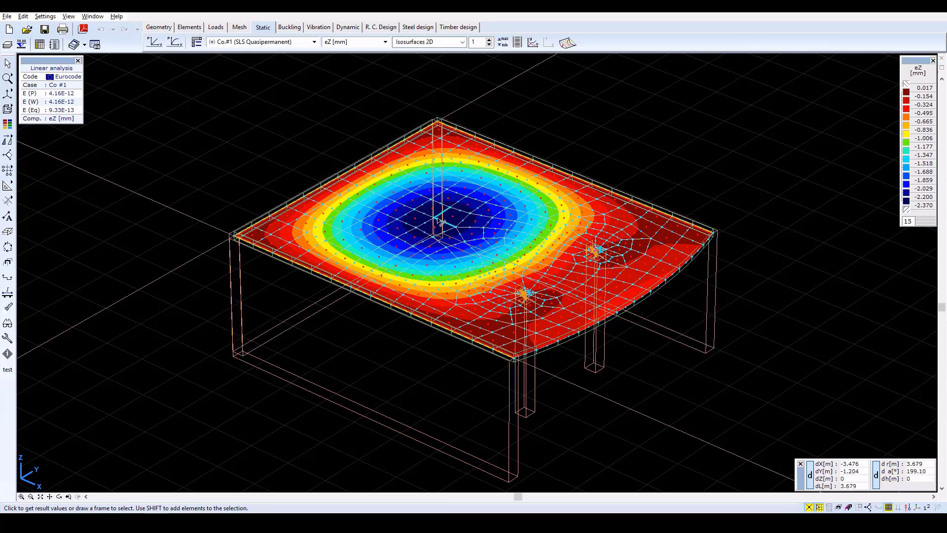
Step: Read eZ extremes for Co.#1: minimum -2.370 mm at Node 190, maximum 0.016 mm at Node 2
left_click(505, 46)
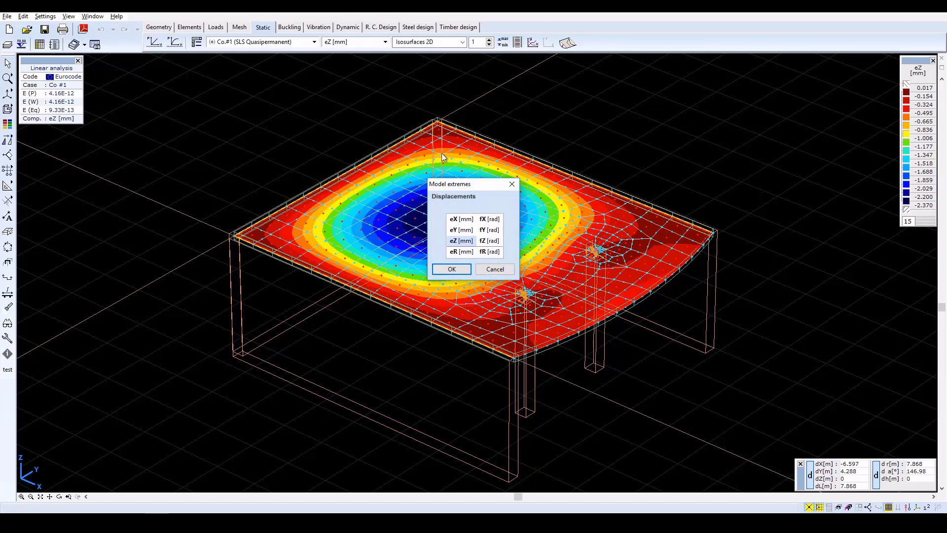
double_click(461, 241)
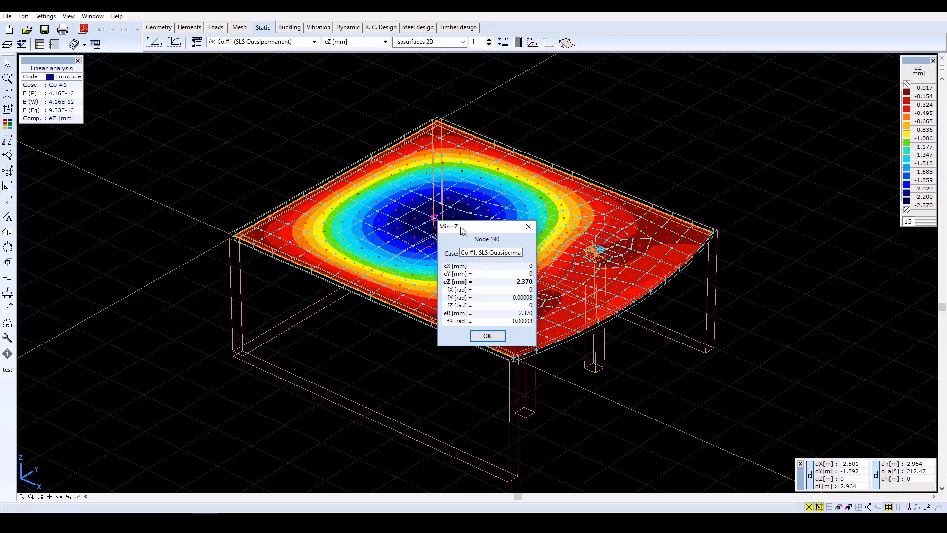
left_click(488, 335)
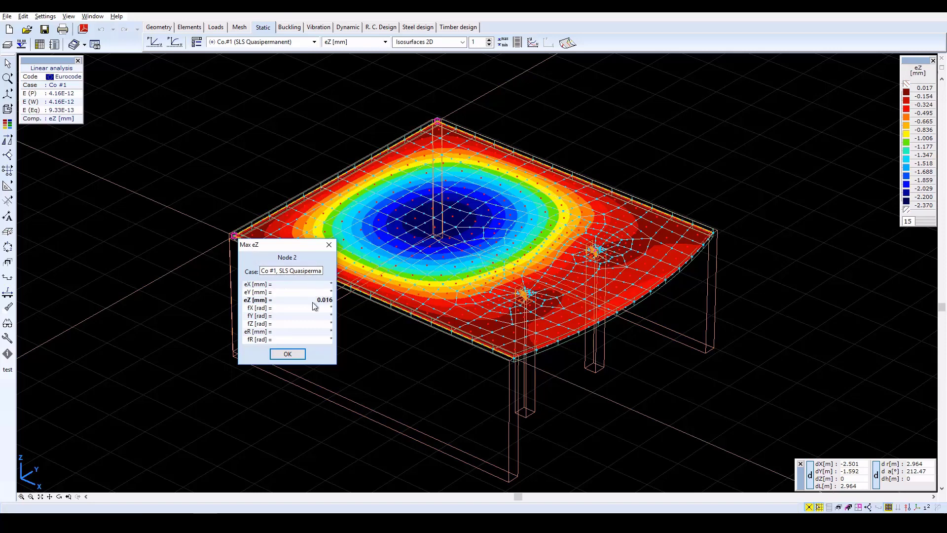
left_click(297, 355)
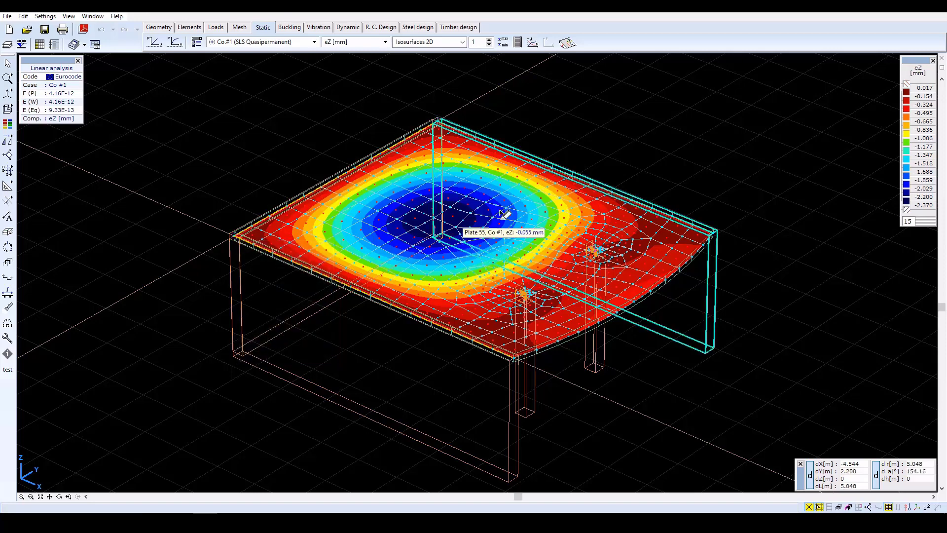
Step: Show the mx [kNm/m] surface bending moment as isolines
left_click(425, 43)
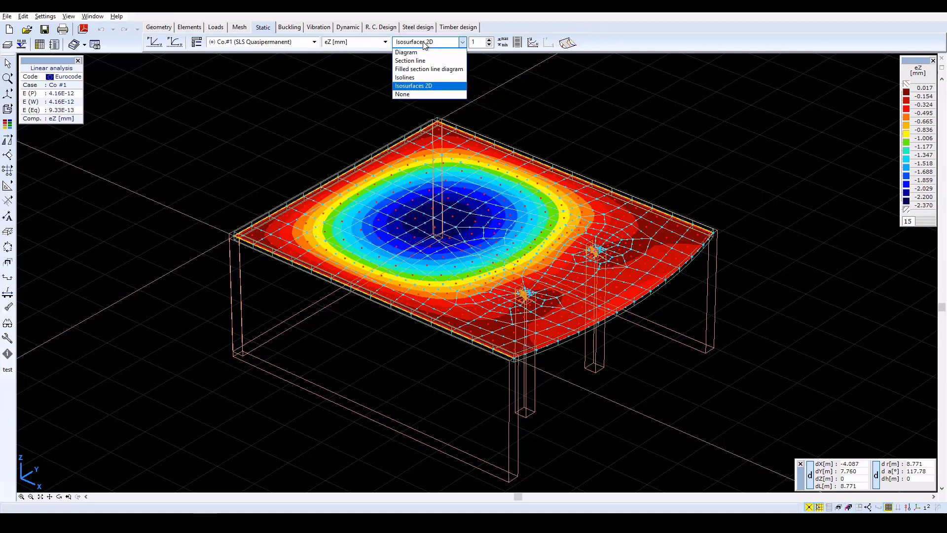
left_click(412, 79)
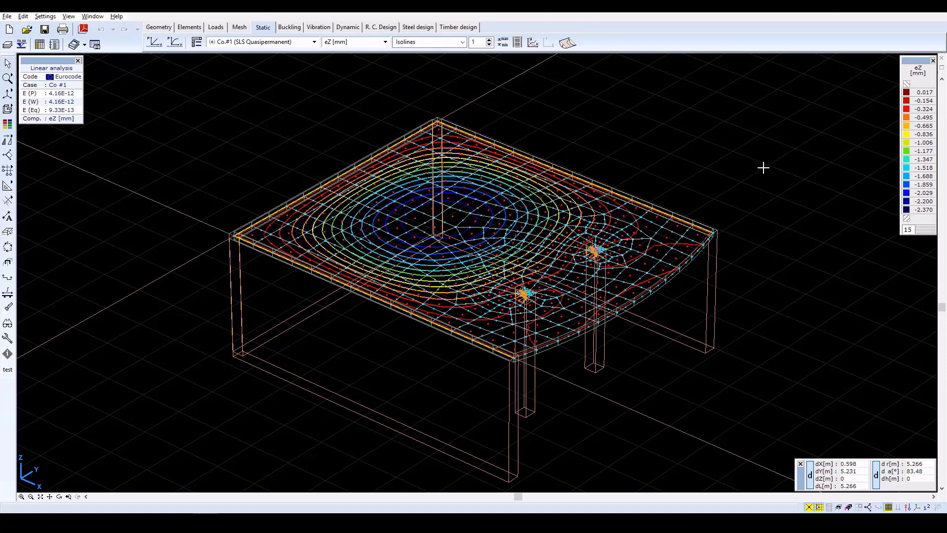
left_click(382, 42)
left_click(384, 133)
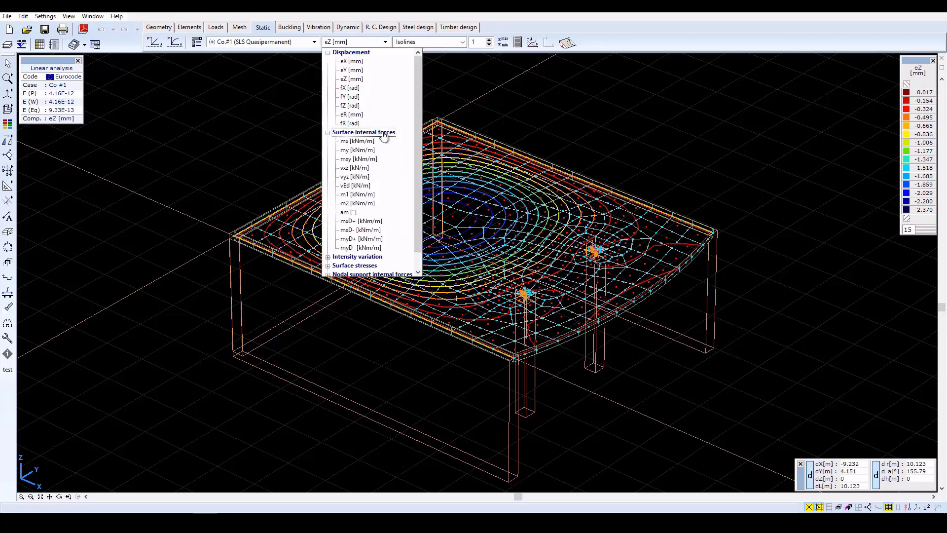
left_click(365, 141)
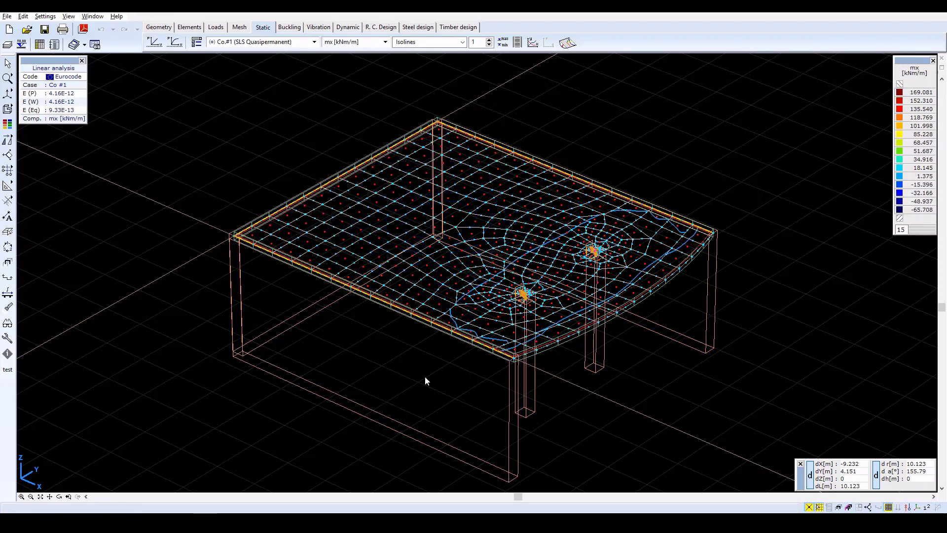
Step: Hide the node and surface centre symbols in the display options
left_click(7, 323)
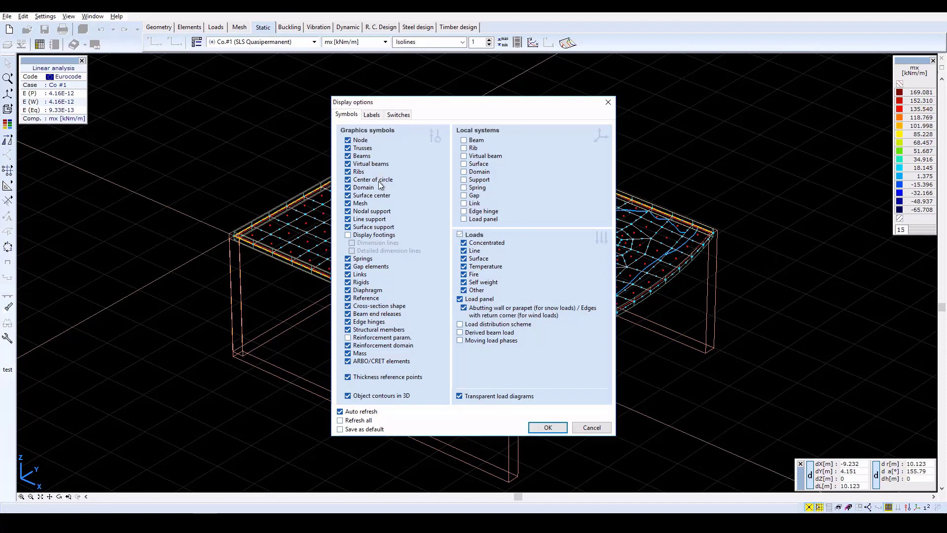
left_click(379, 197)
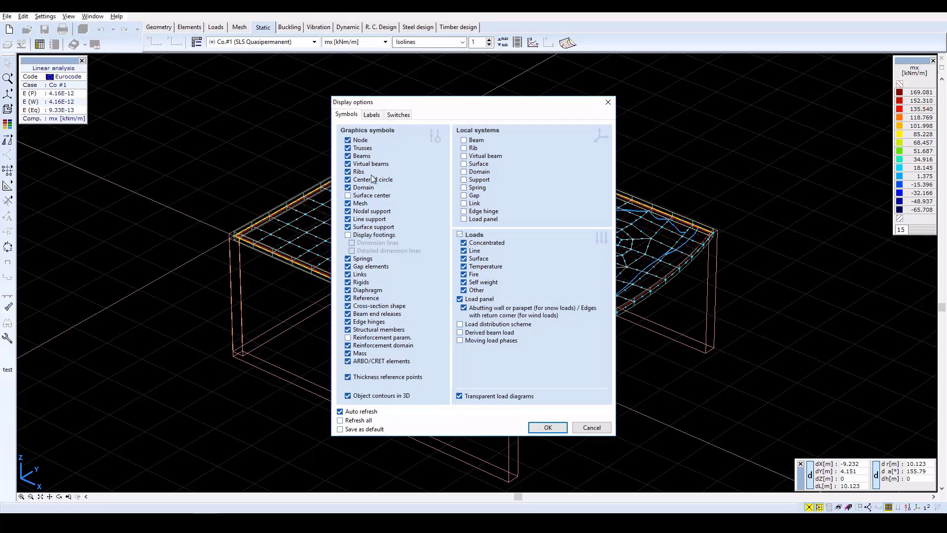
left_click(364, 141)
left_click(548, 427)
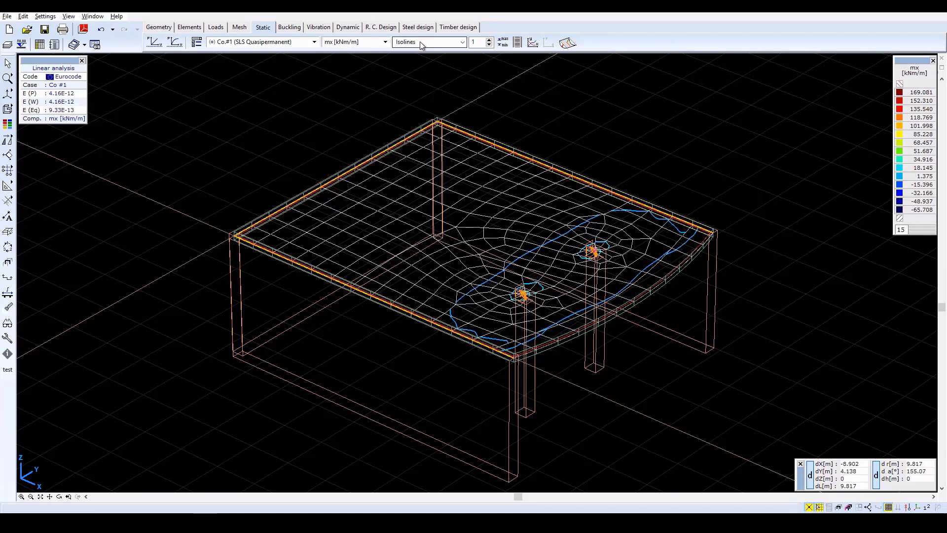
Step: Show my [kNm/m] moments for Co.#2 (ULS) as 2D isosurfaces, -21.519 to 116.229 kNm/m
left_click(301, 42)
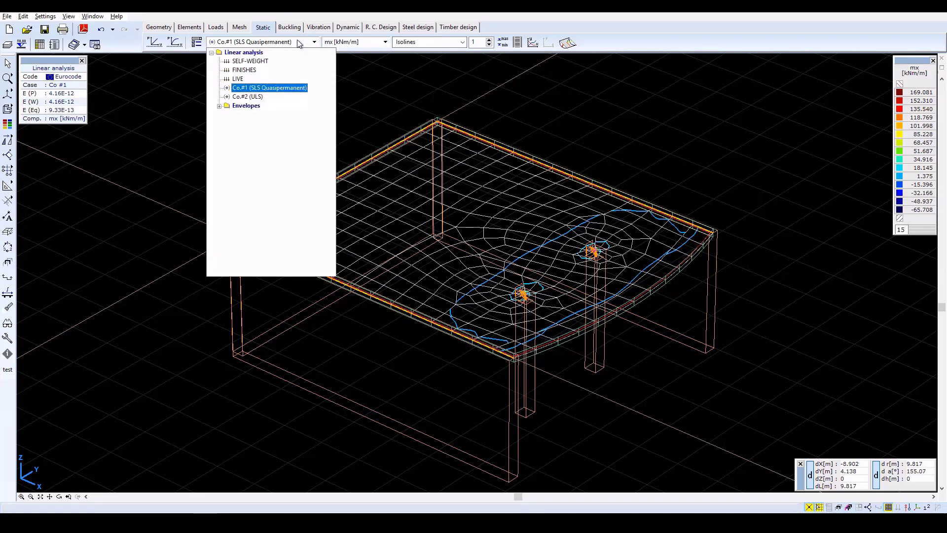
left_click(250, 98)
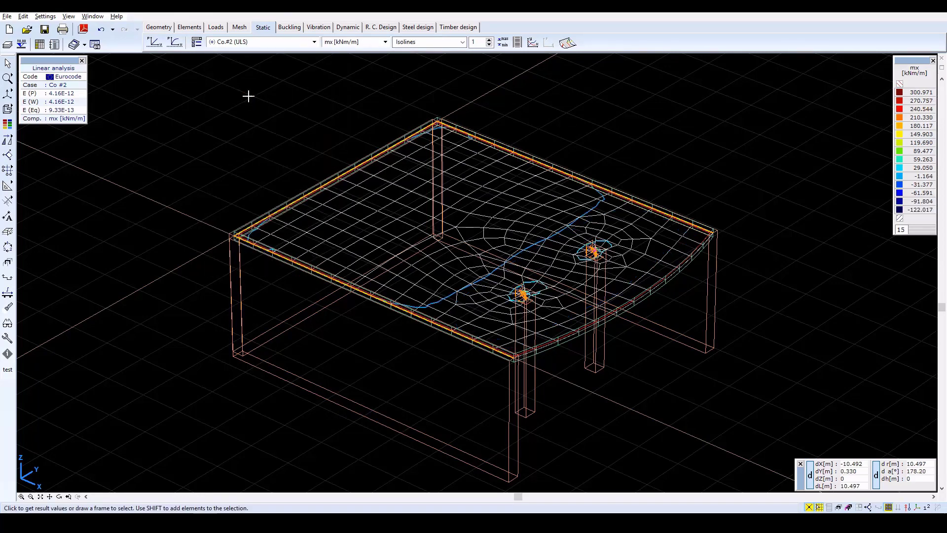
left_click(413, 43)
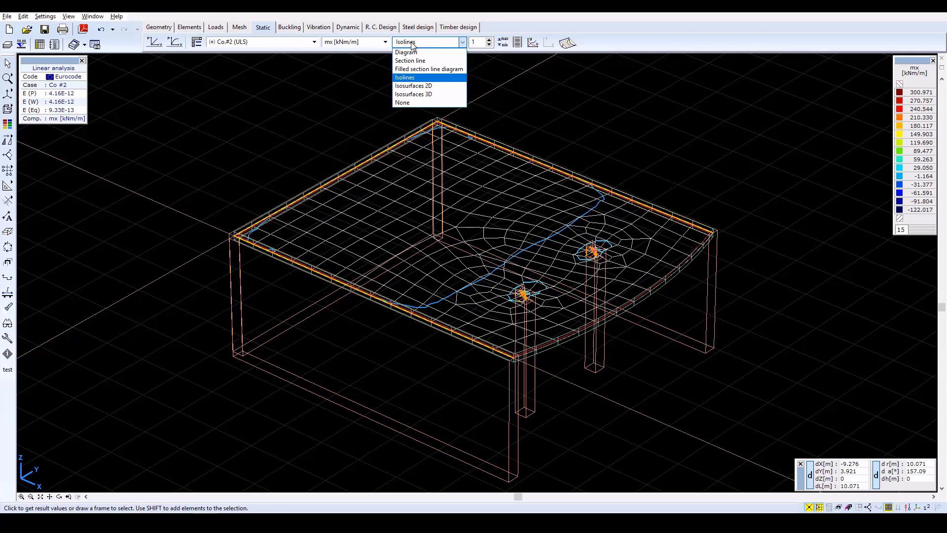
left_click(431, 86)
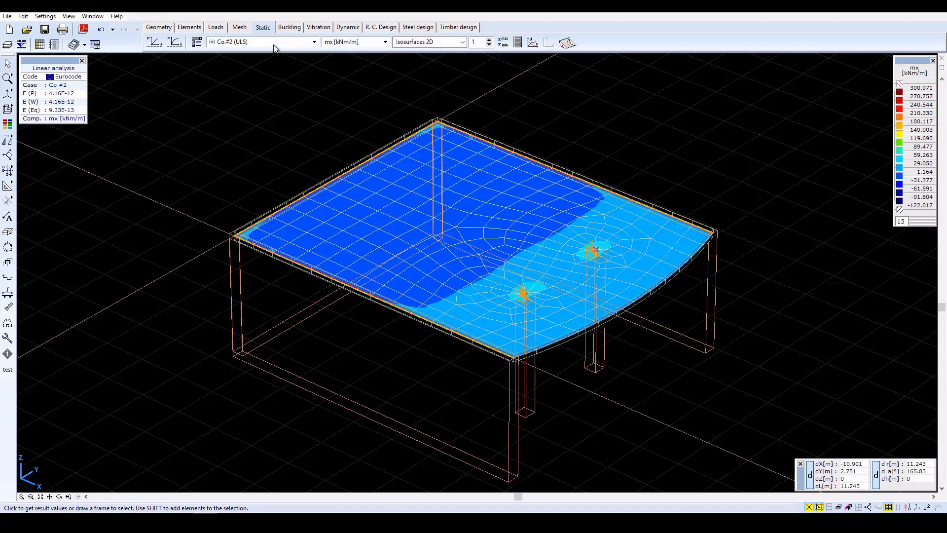
left_click(369, 43)
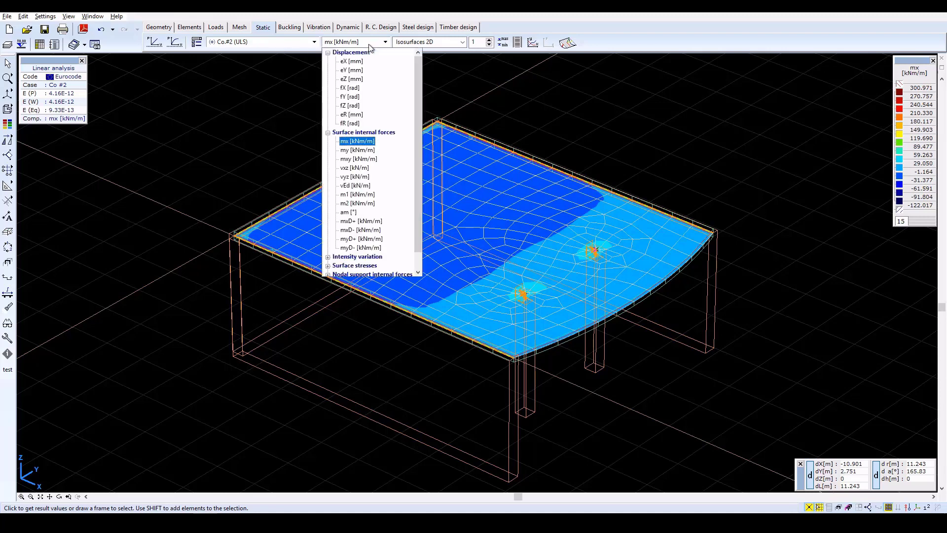
left_click(365, 151)
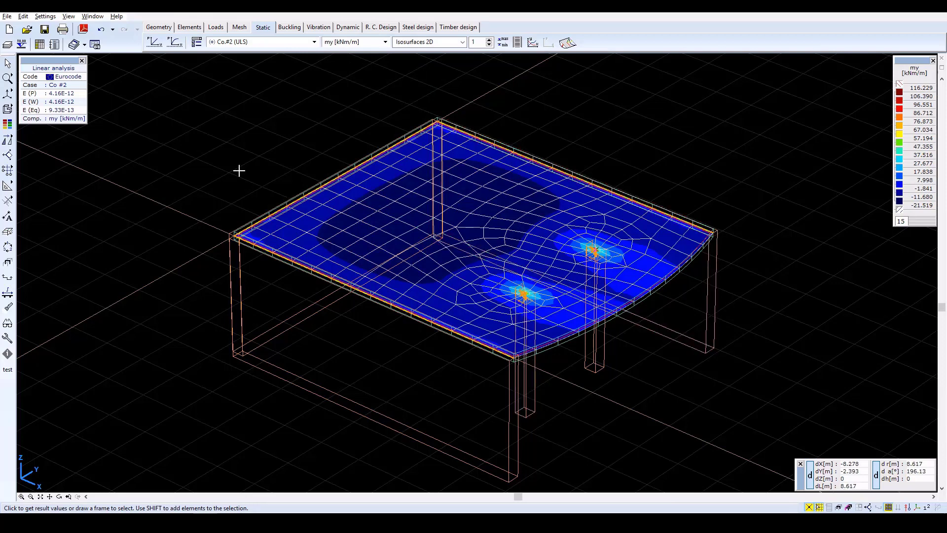
Step: Plot line support force Rz [kN/m] as a diagram, ranging -48.555 to 83.021 kN/m
left_click(354, 42)
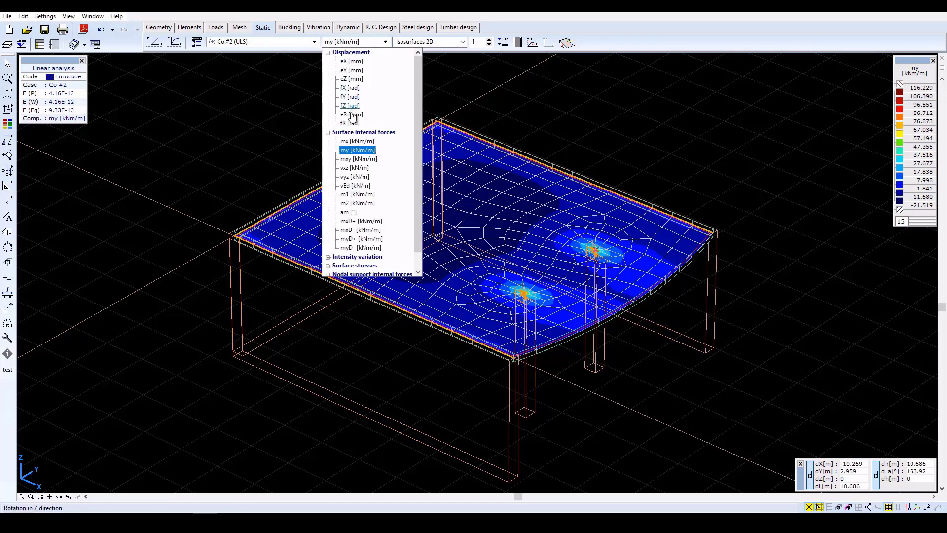
scroll(373, 174, "down", 1)
scroll(373, 174, "up", 1)
scroll(374, 224, "down", 1)
double_click(373, 266)
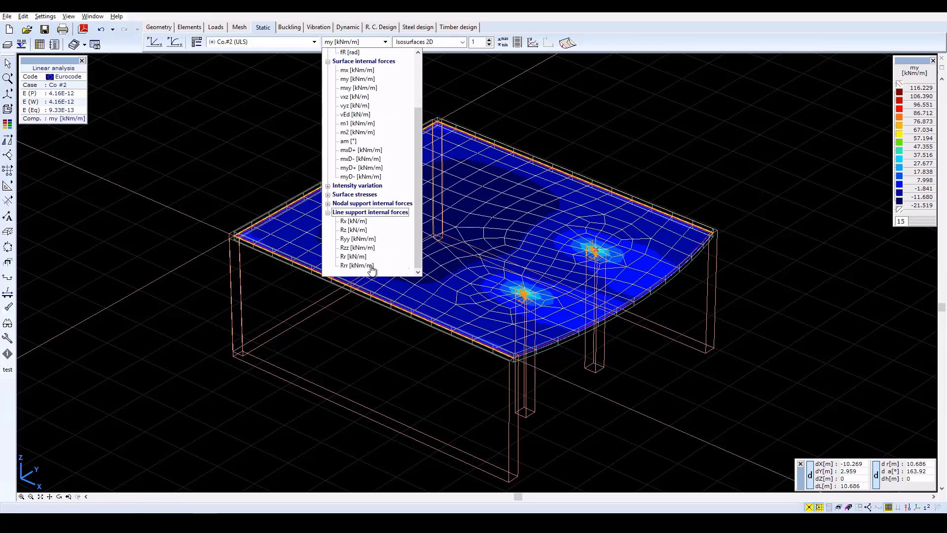
left_click(350, 230)
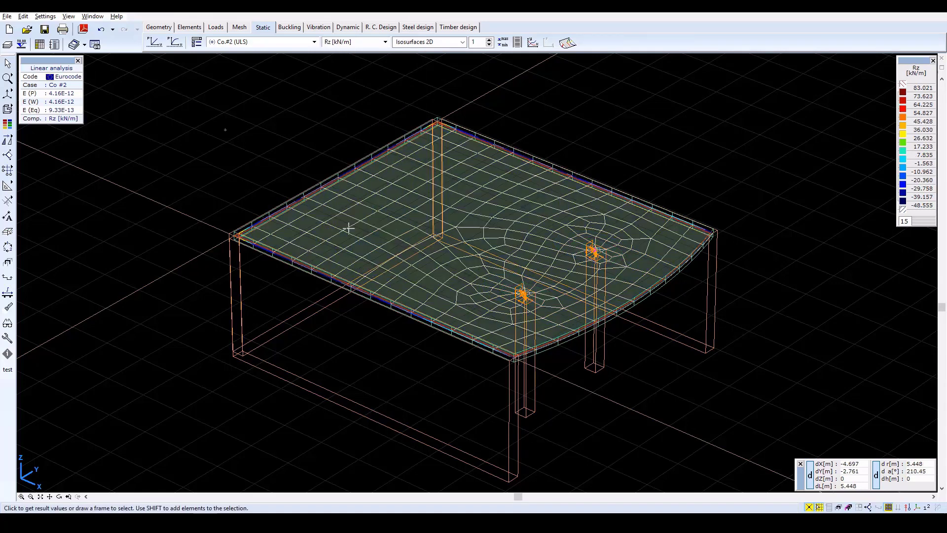
left_click(430, 45)
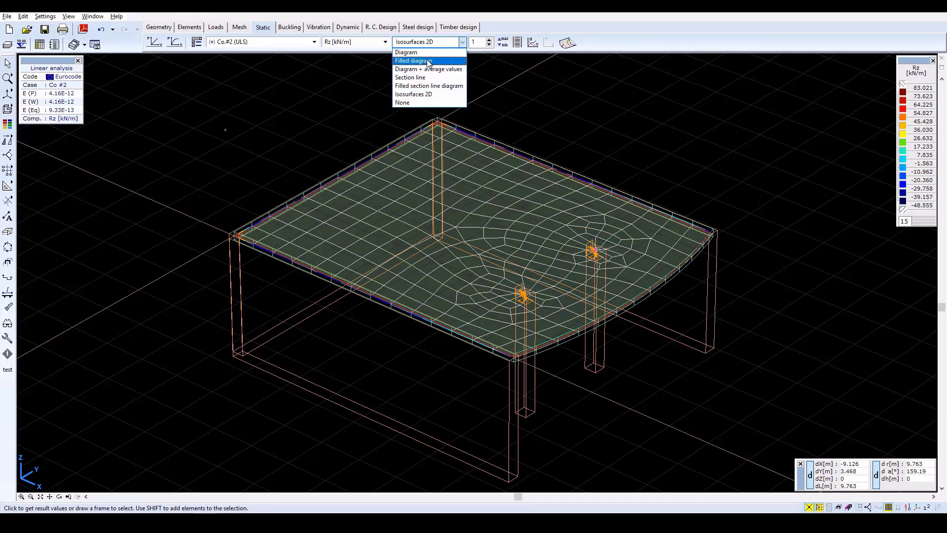
left_click(425, 53)
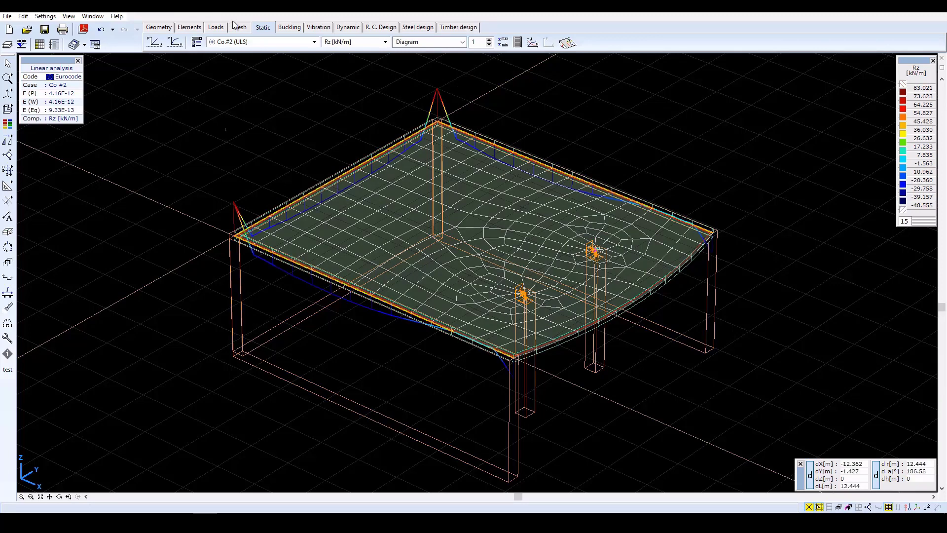
Step: Write Rz values along the lines in the result display parameters
left_click(197, 42)
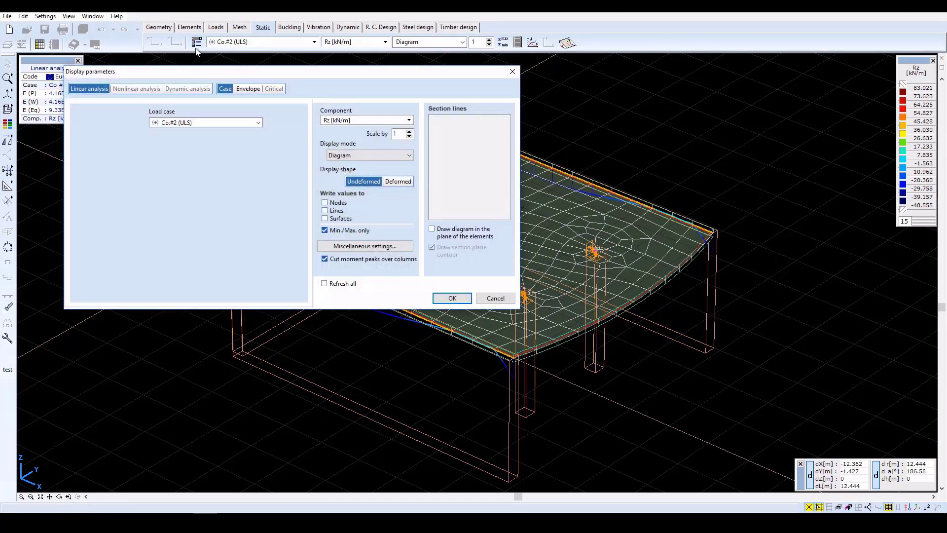
left_click(341, 210)
left_click(453, 298)
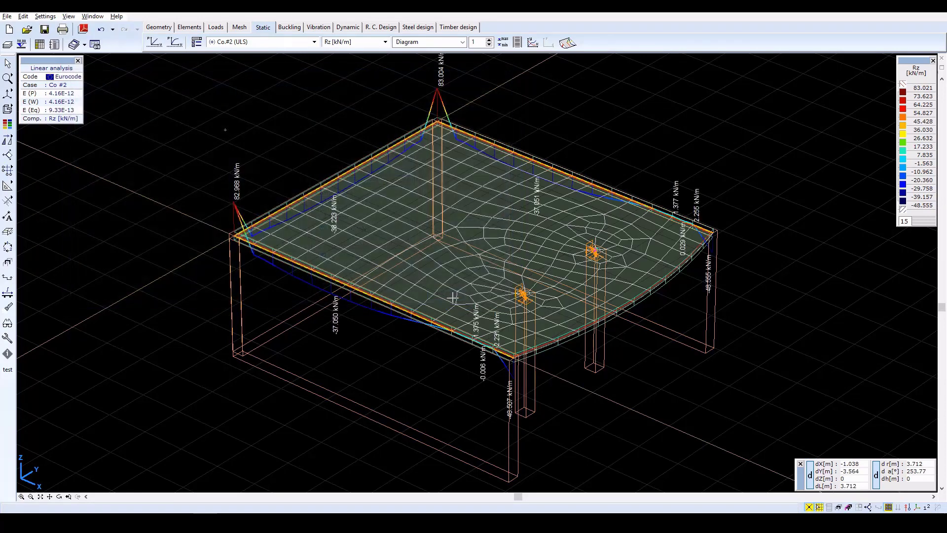